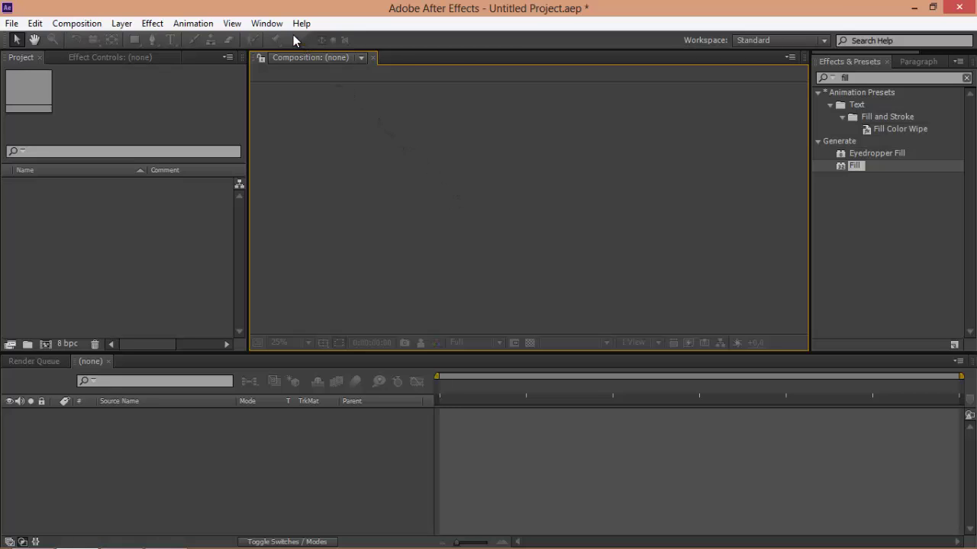
- Launch the Repeater.jsx script from the Window menu and dock its panel below Effects & Presets
{"action": "left_click", "coordinate": [267, 23]}
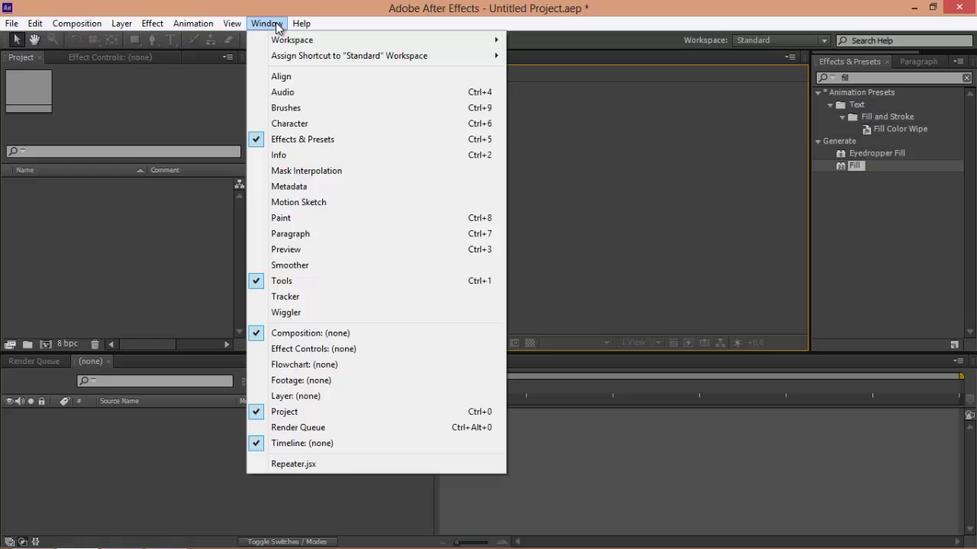
{"action": "left_click", "coordinate": [296, 464]}
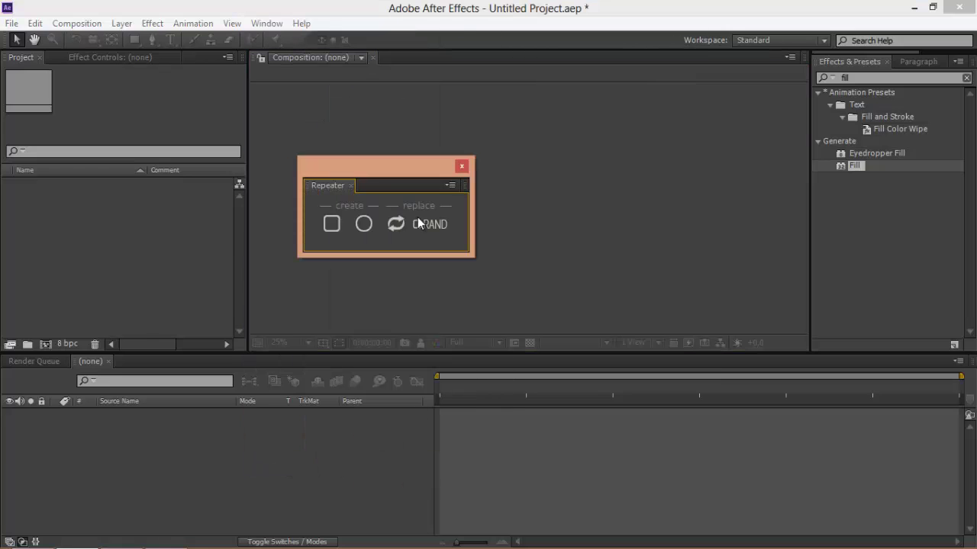
{"action": "left_click_drag", "start_coordinate": [305, 187], "coordinate": [854, 281]}
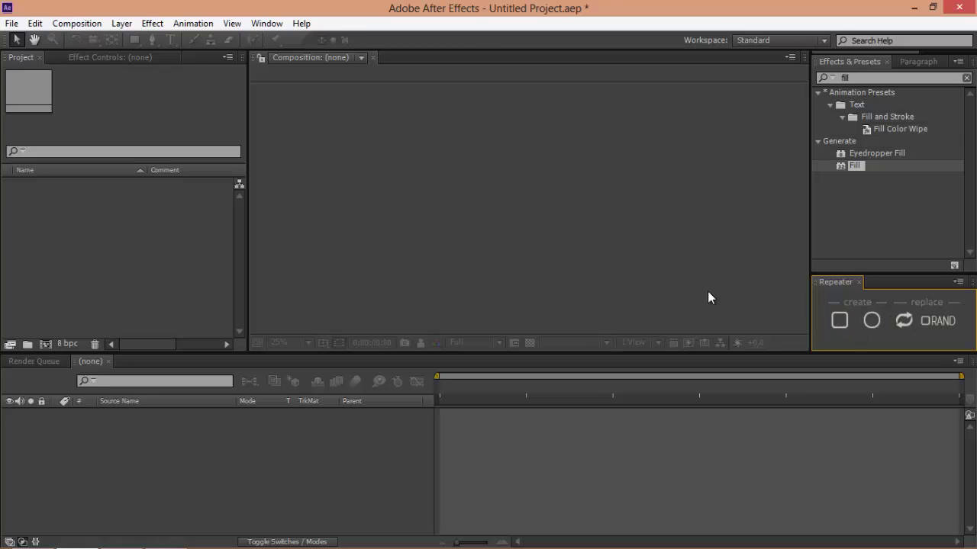
- Create a composition named Rep and place the imported fl1.png flower in it as a layer
{"action": "left_click", "coordinate": [137, 225]}
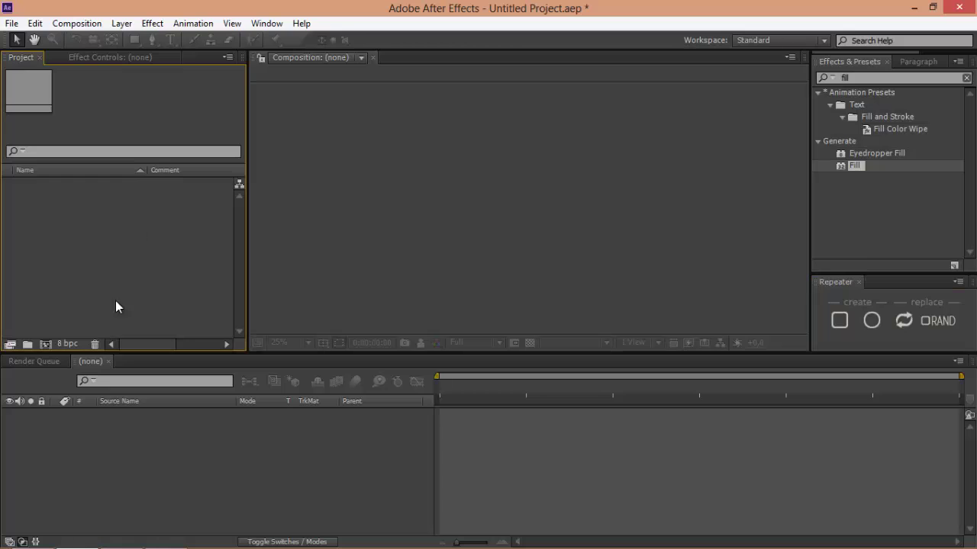
{"action": "left_click", "coordinate": [41, 343]}
{"action": "type", "text": "Rep"}
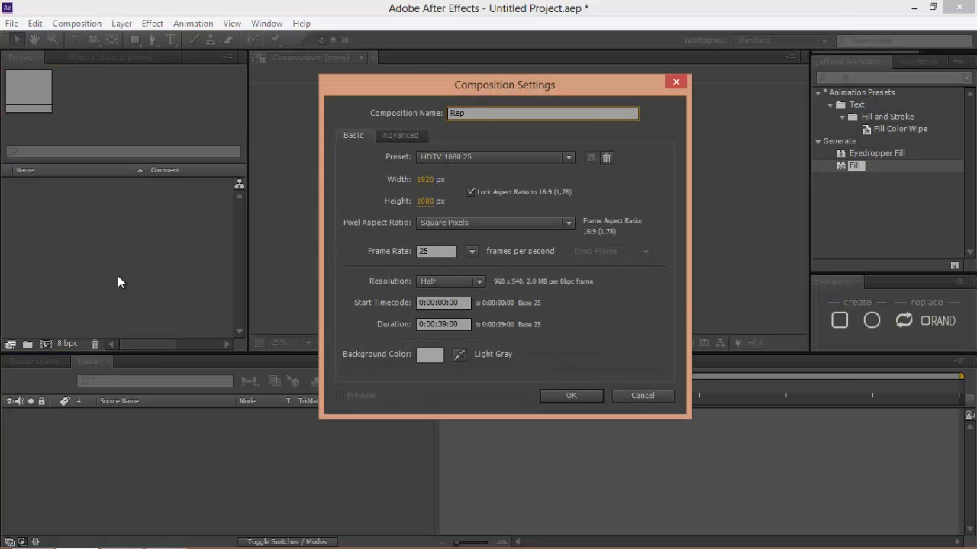
{"action": "key", "text": "Return"}
{"action": "double_click", "coordinate": [117, 276]}
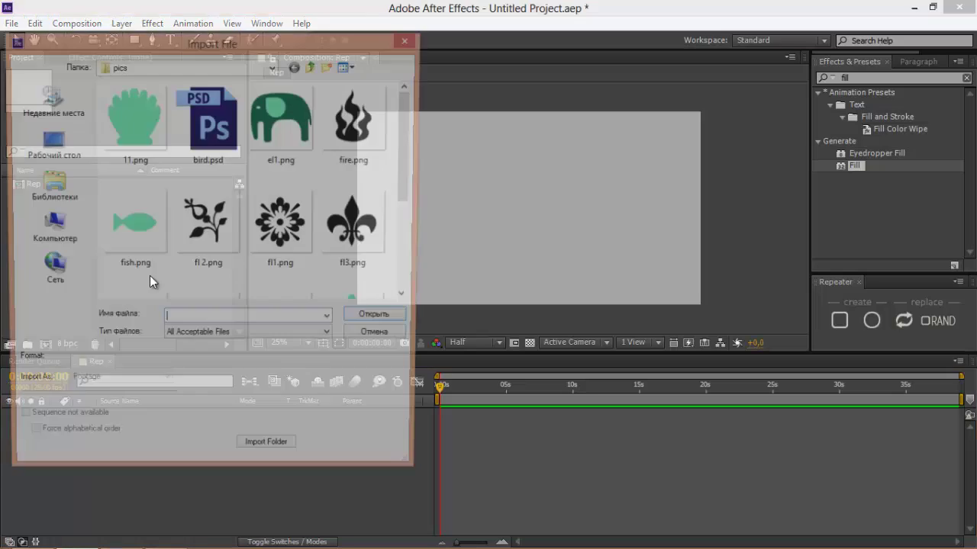
{"action": "double_click", "coordinate": [261, 225]}
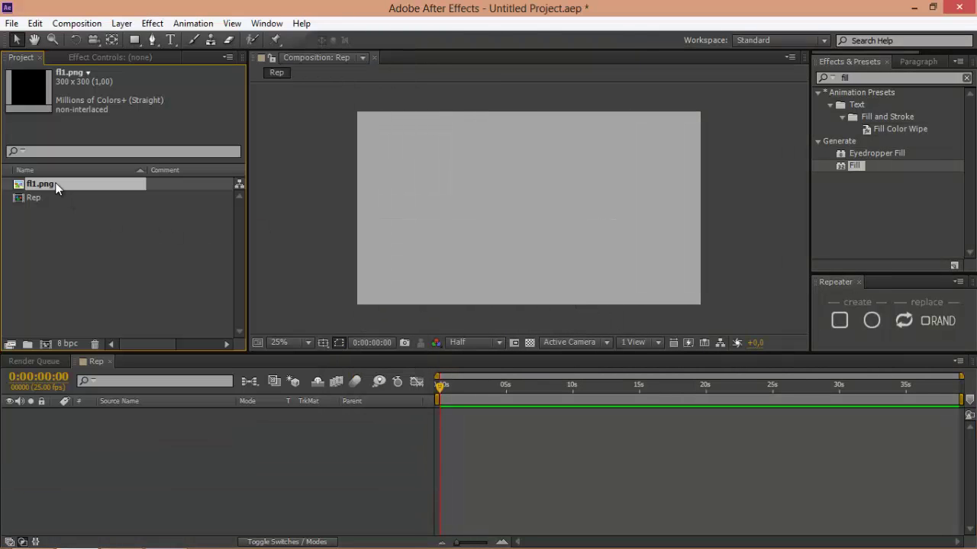
{"action": "left_click_drag", "start_coordinate": [55, 184], "coordinate": [276, 464]}
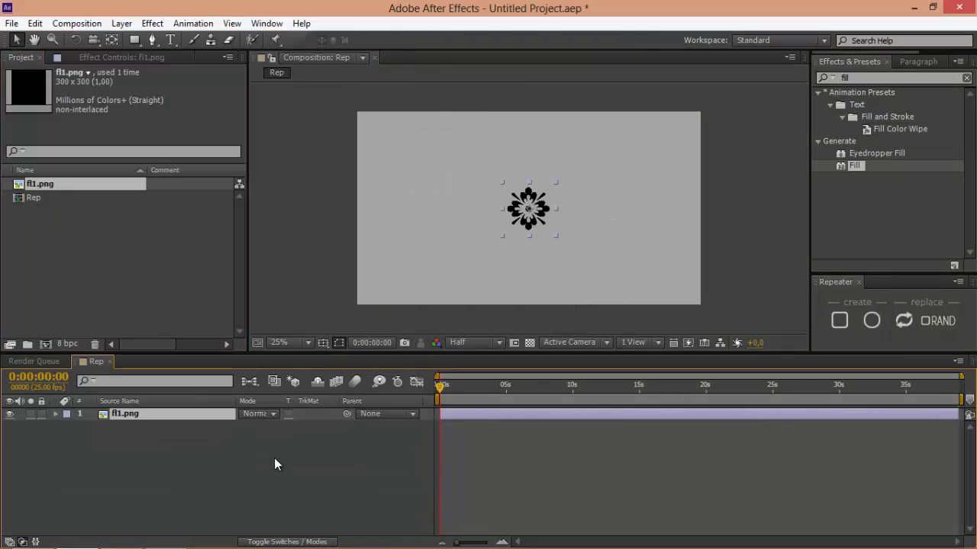
- Apply a Fill effect to the flower in dark purple (3B0D3A)
{"action": "left_click", "coordinate": [123, 58]}
{"action": "double_click", "coordinate": [855, 165]}
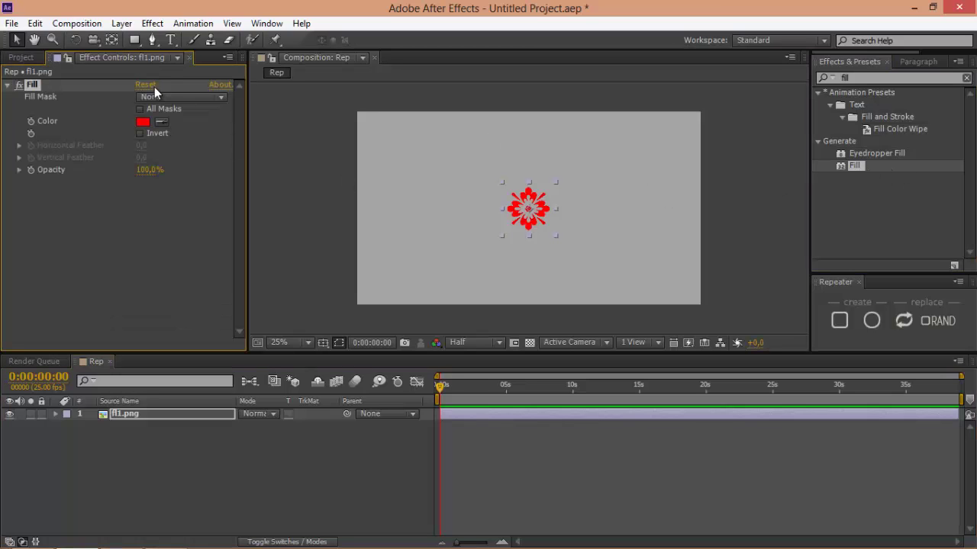
{"action": "left_click", "coordinate": [143, 122]}
{"action": "left_click", "coordinate": [262, 219]}
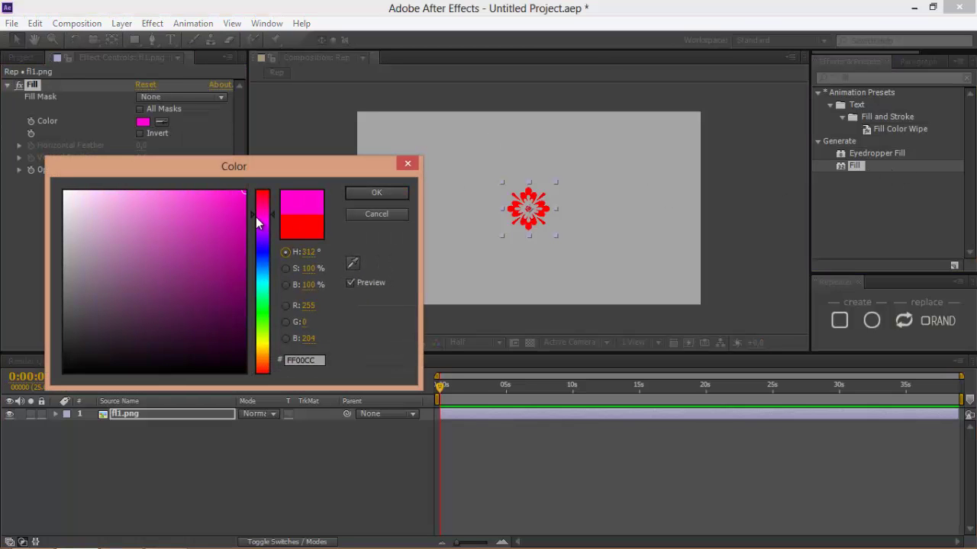
{"action": "left_click", "coordinate": [206, 331]}
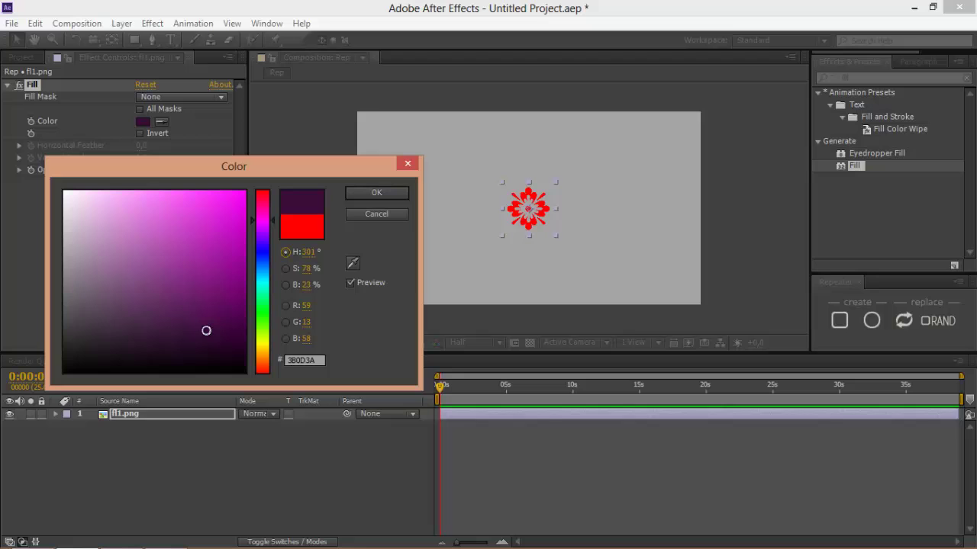
{"action": "left_click", "coordinate": [351, 195]}
- Set the fl1.png layer's Scale to 70%
{"action": "left_click", "coordinate": [180, 407]}
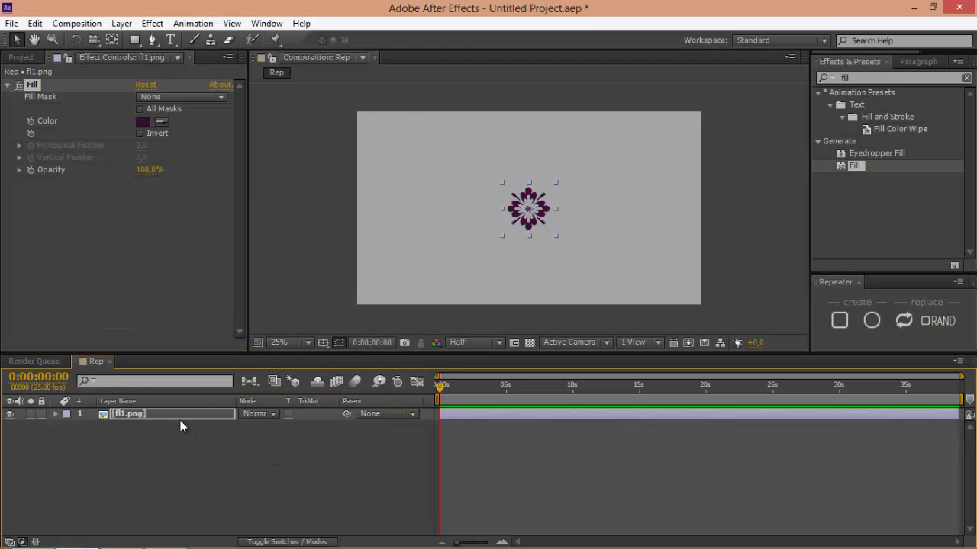
{"action": "left_click", "coordinate": [179, 413]}
{"action": "key", "text": "s"}
{"action": "left_click", "coordinate": [260, 431]}
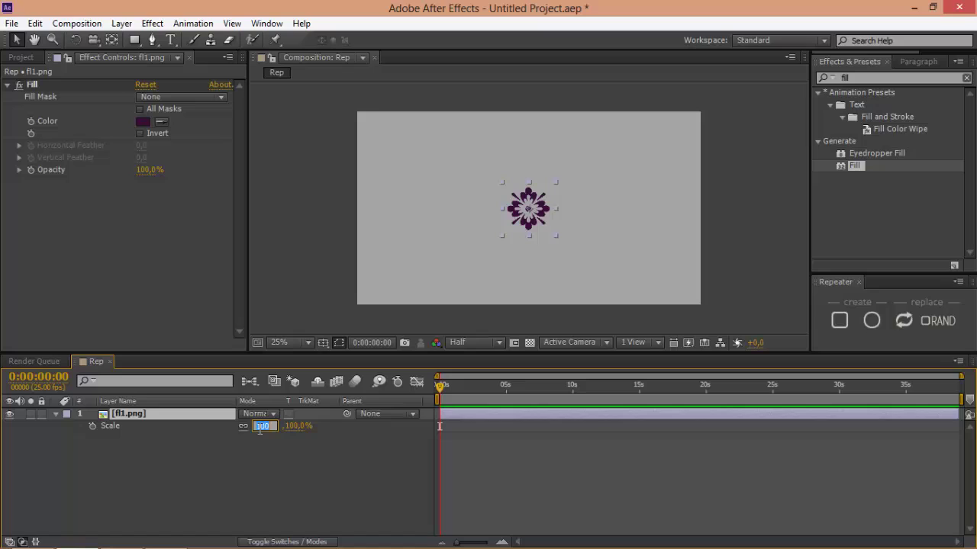
{"action": "type", "text": "70"}
{"action": "key", "text": "Return"}
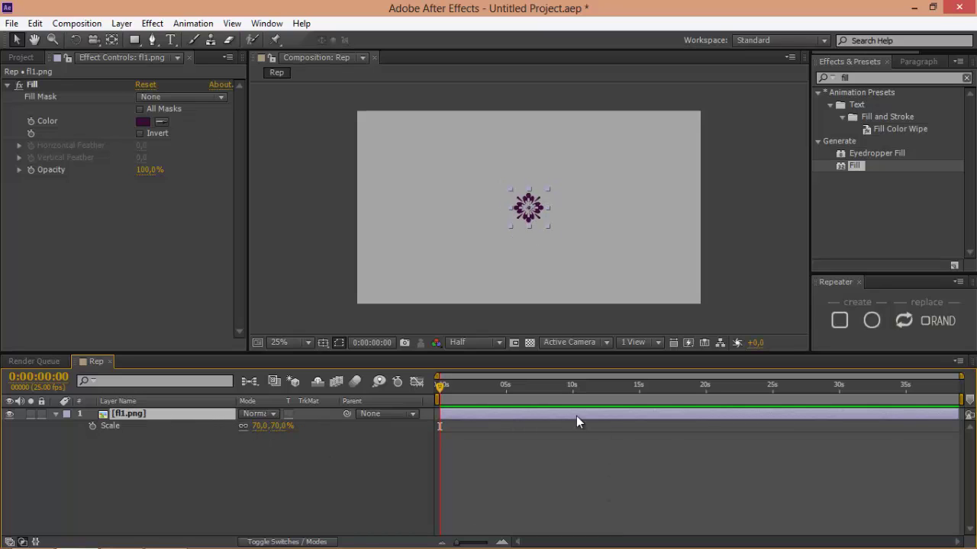
- Generate a 7 × 5 rectangular Repeater grid of the flower and zoom out to view it
{"action": "left_click", "coordinate": [839, 320]}
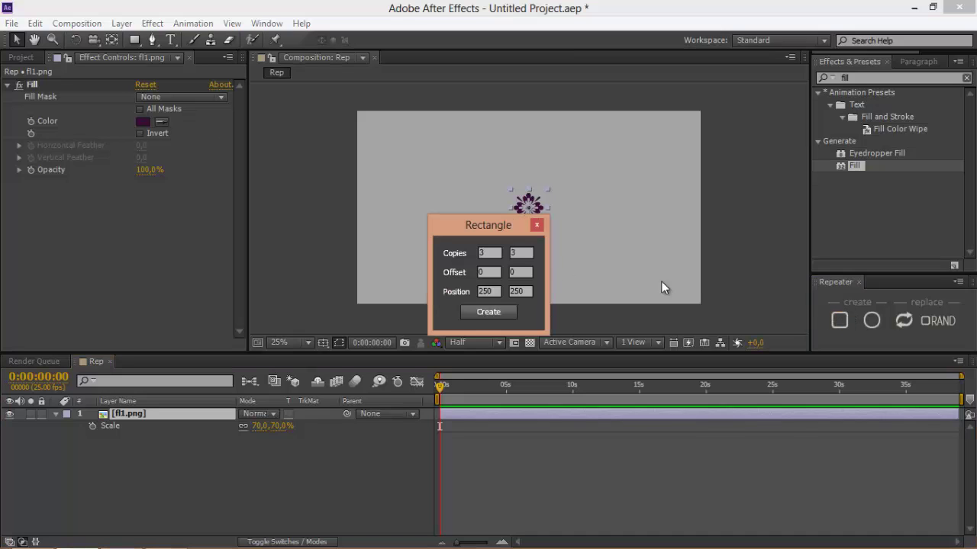
{"action": "left_click", "coordinate": [490, 253]}
{"action": "type", "text": "3"}
{"action": "key", "text": "BackSpace"}
{"action": "type", "text": "7"}
{"action": "key", "text": "Tab"}
{"action": "type", "text": "5"}
{"action": "left_click", "coordinate": [481, 313]}
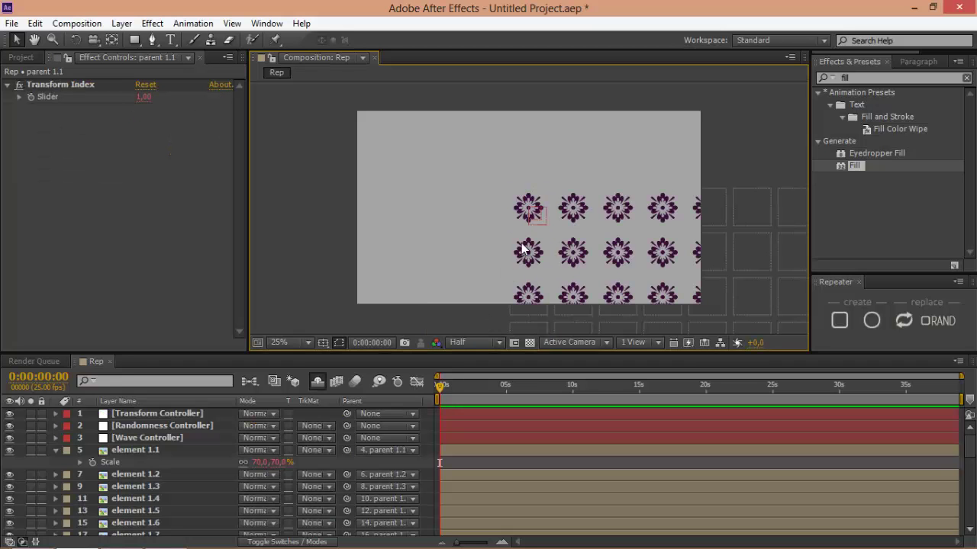
{"action": "key", "text": "comma"}
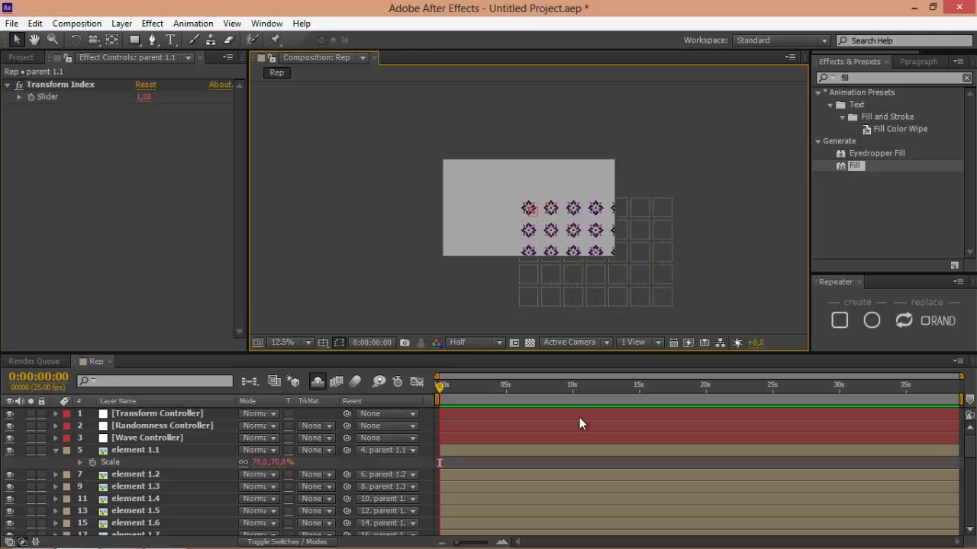
{"action": "left_click", "coordinate": [55, 451]}
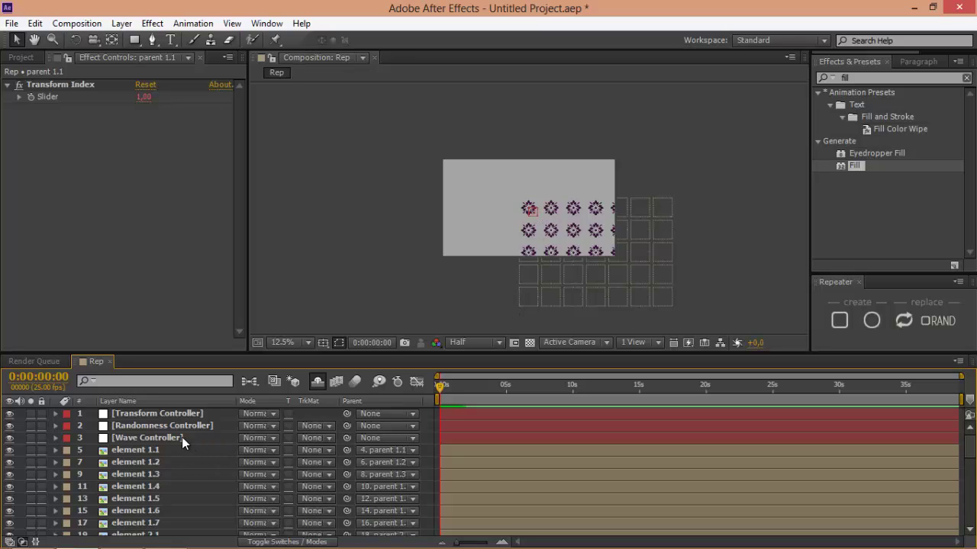
- Set the Transform Controller's grid Offset to -3, -2
{"action": "key", "text": "period"}
{"action": "left_click", "coordinate": [163, 439]}
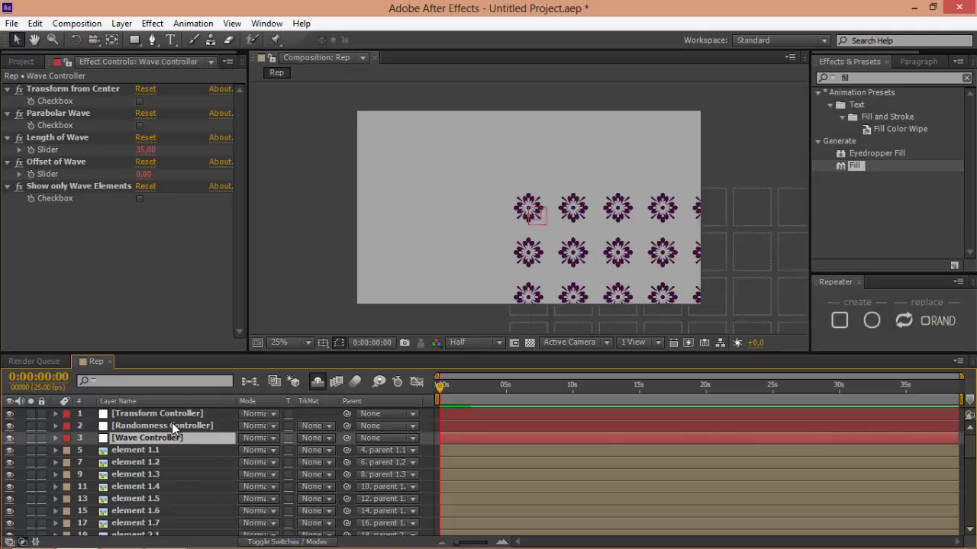
{"action": "left_click", "coordinate": [173, 415]}
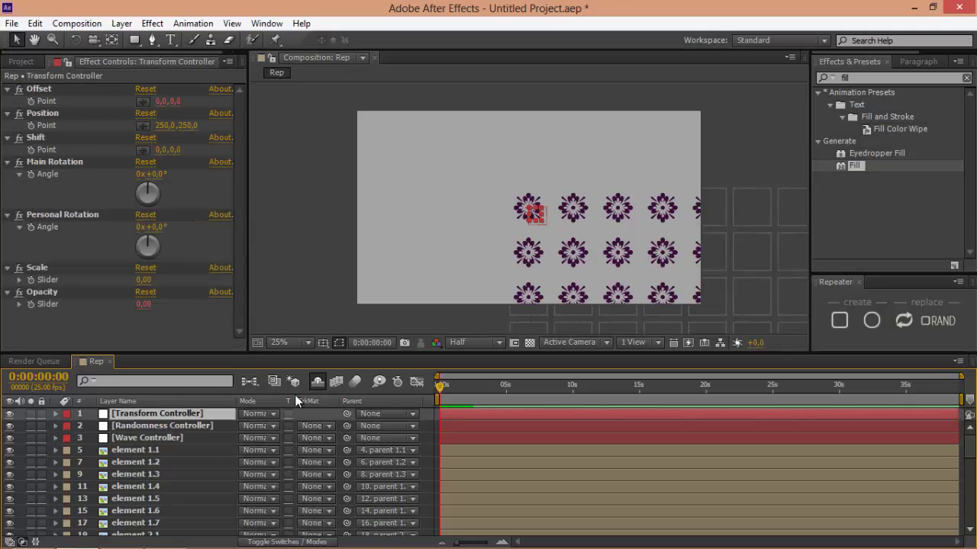
{"action": "left_click", "coordinate": [158, 101]}
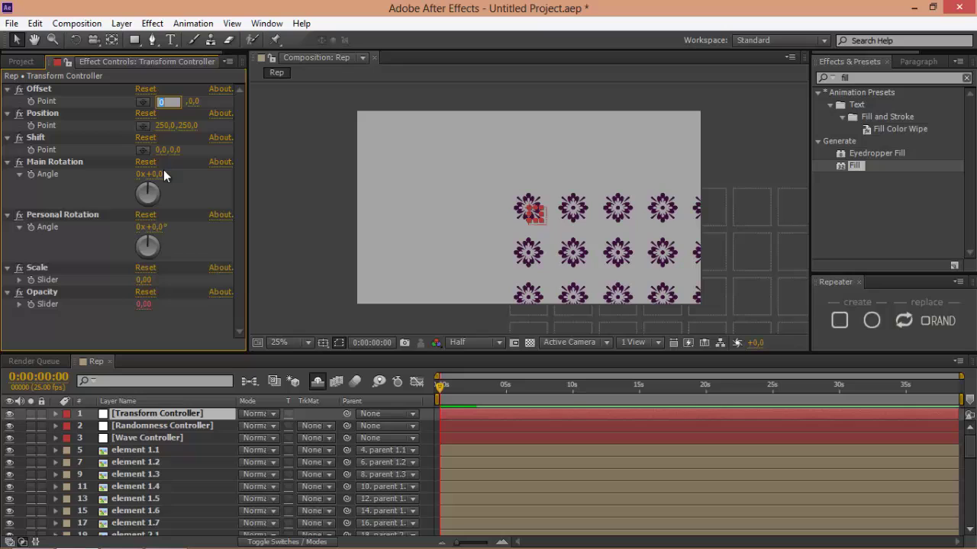
{"action": "type", "text": "-3"}
{"action": "key", "text": "Tab"}
{"action": "type", "text": "-"}
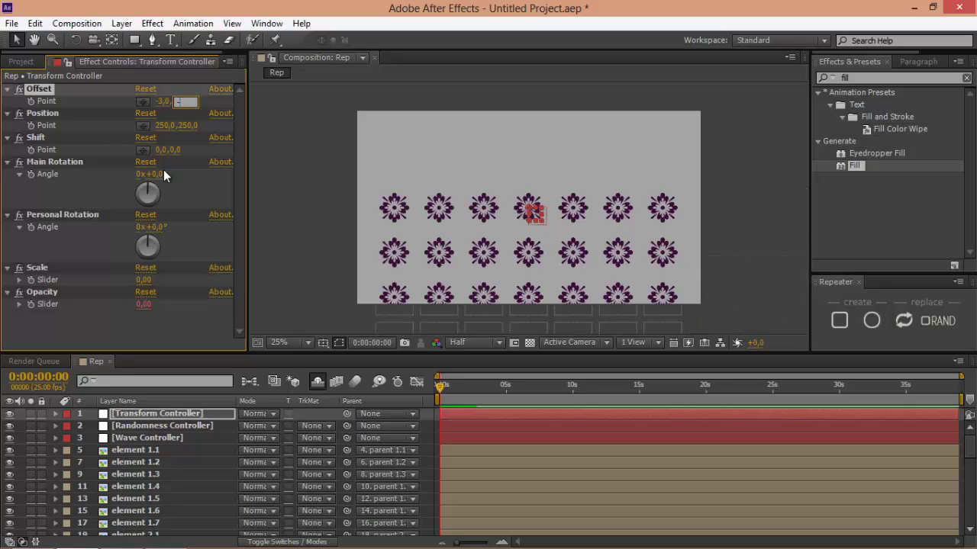
{"action": "type", "text": "2"}
{"action": "key", "text": "Return"}
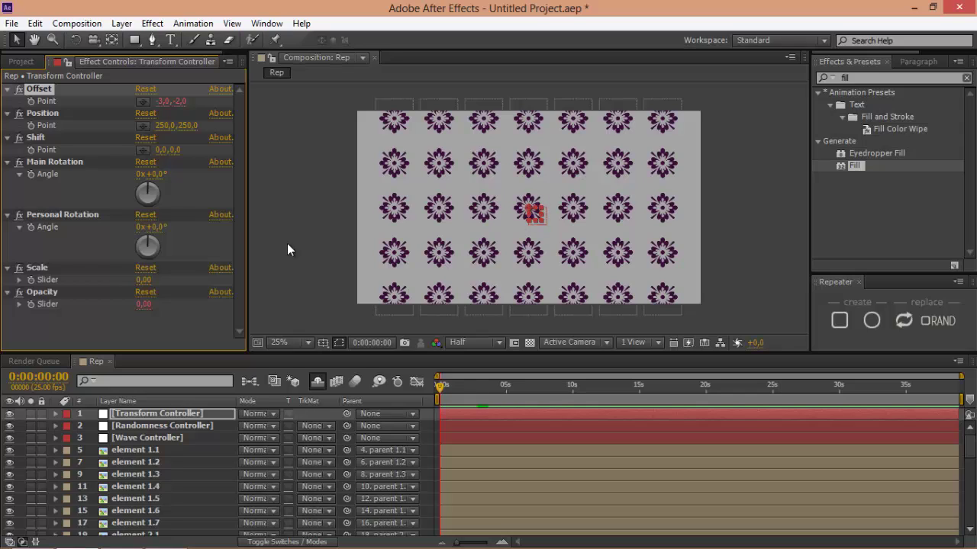
- Set the grid Position to 300, 250, try a stagger shift, then undo it
{"action": "left_click", "coordinate": [164, 127]}
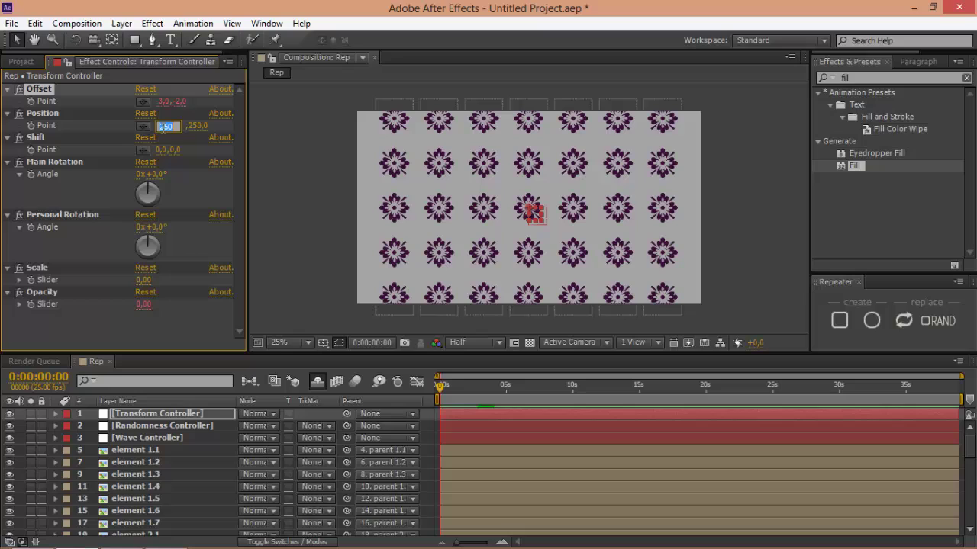
{"action": "type", "text": "300"}
{"action": "key", "text": "Tab"}
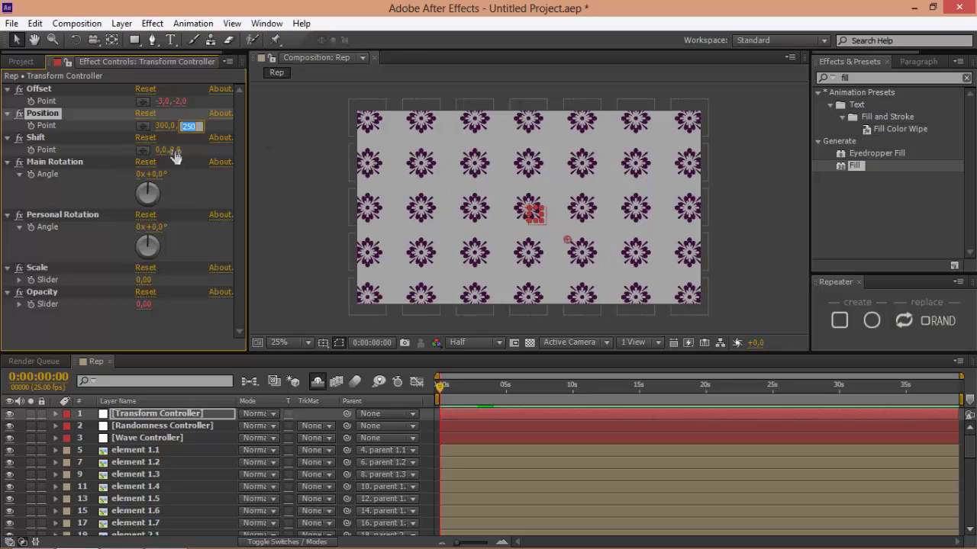
{"action": "left_click", "coordinate": [176, 152]}
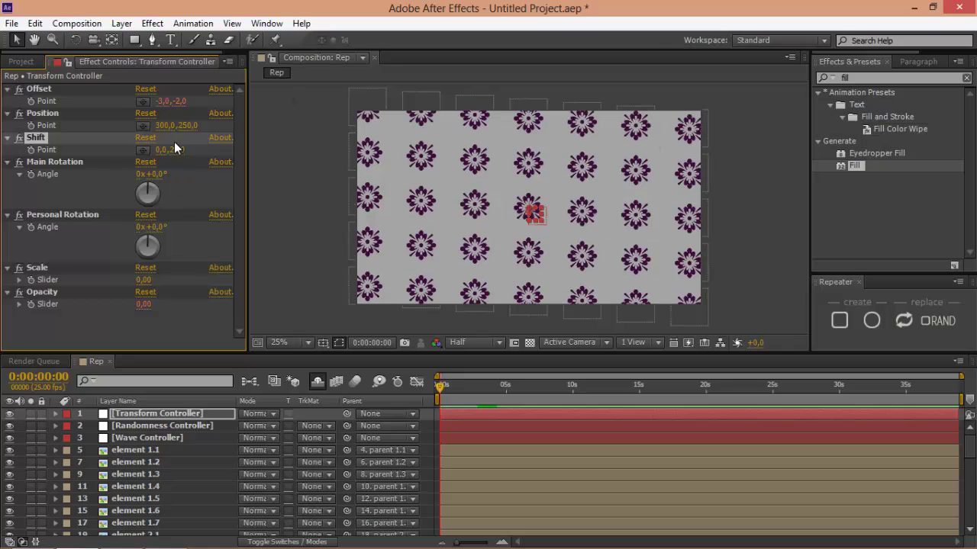
{"action": "left_click_drag", "start_coordinate": [161, 156], "coordinate": [209, 158]}
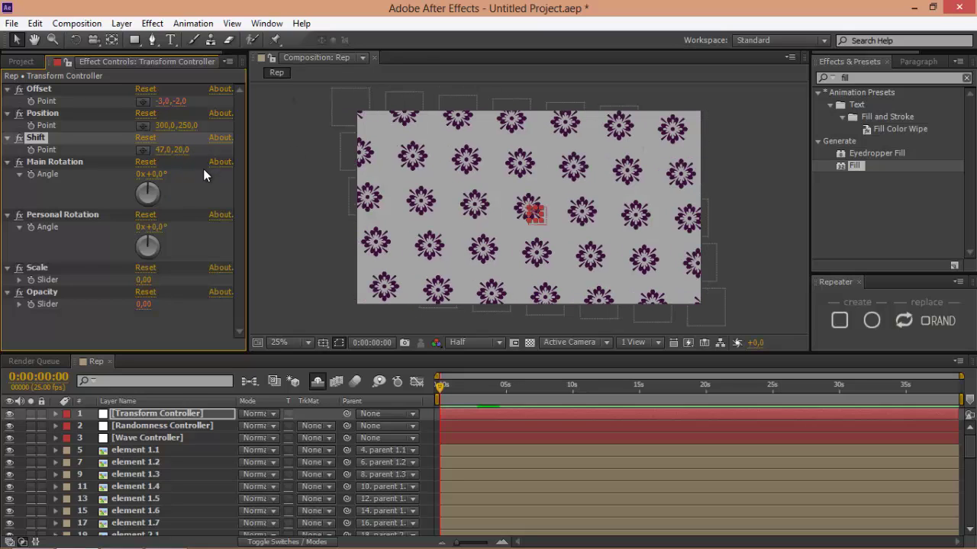
{"action": "key", "text": "ctrl+z"}
{"action": "key", "text": "ctrl+z"}
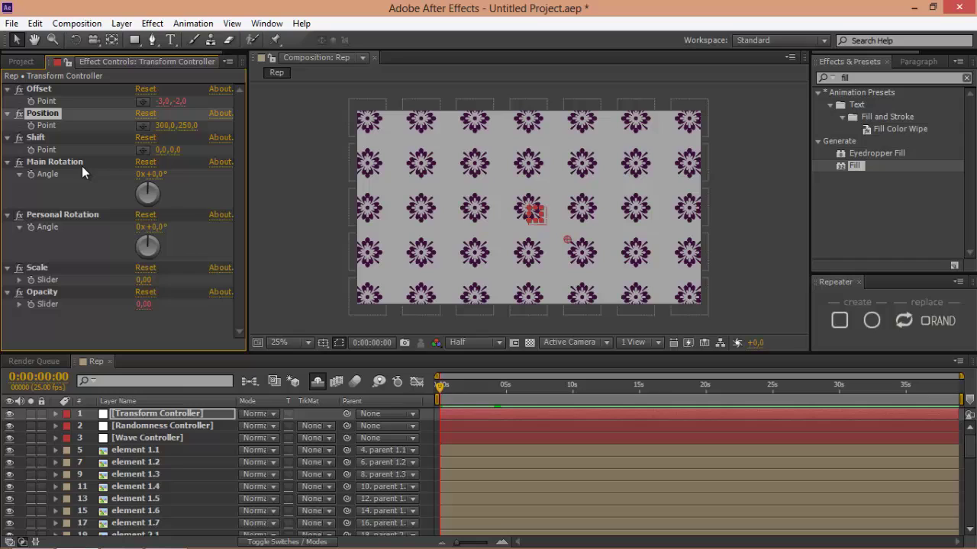
- Rotate each flower with Personal Rotation and set the controller's Scale to 2
{"action": "left_click", "coordinate": [74, 162]}
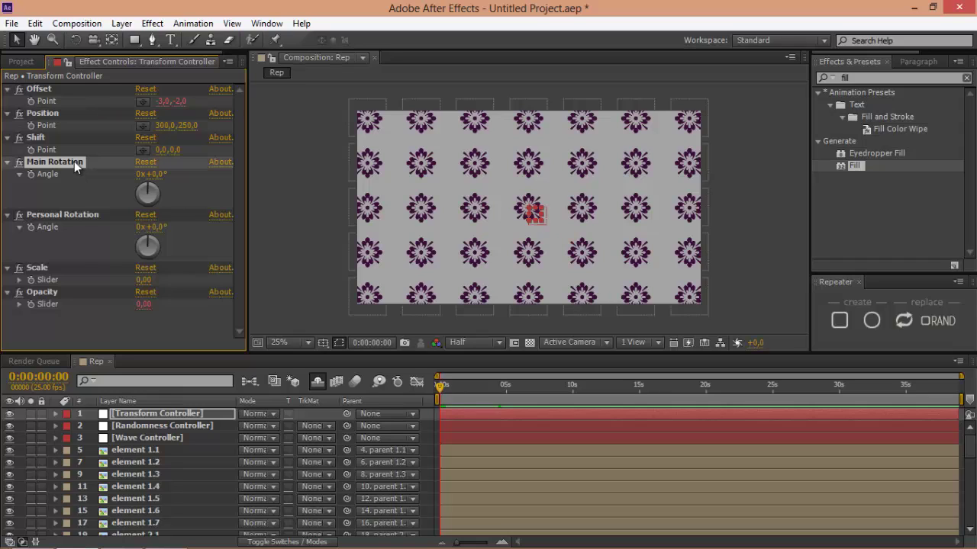
{"action": "left_click", "coordinate": [77, 216]}
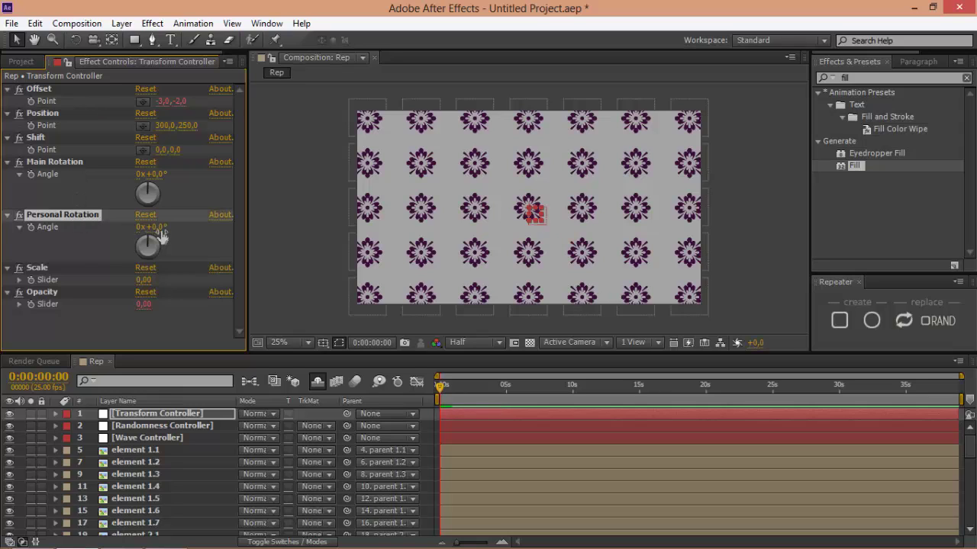
{"action": "mouse_move", "coordinate": [162, 233]}
{"action": "left_mouse_down"}
{"action": "mouse_move", "coordinate": [190, 231]}
{"action": "mouse_move", "coordinate": [168, 233]}
{"action": "left_mouse_up"}
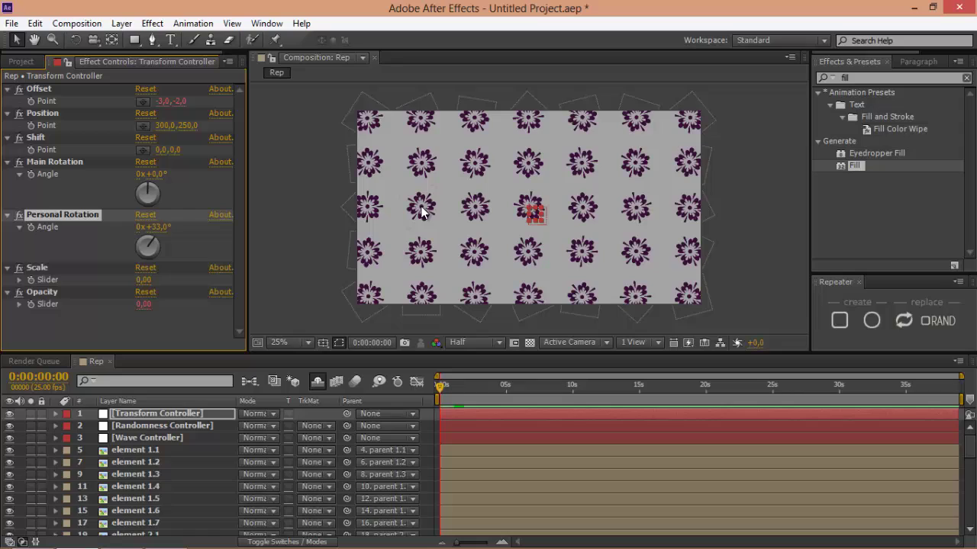
{"action": "left_click", "coordinate": [64, 161]}
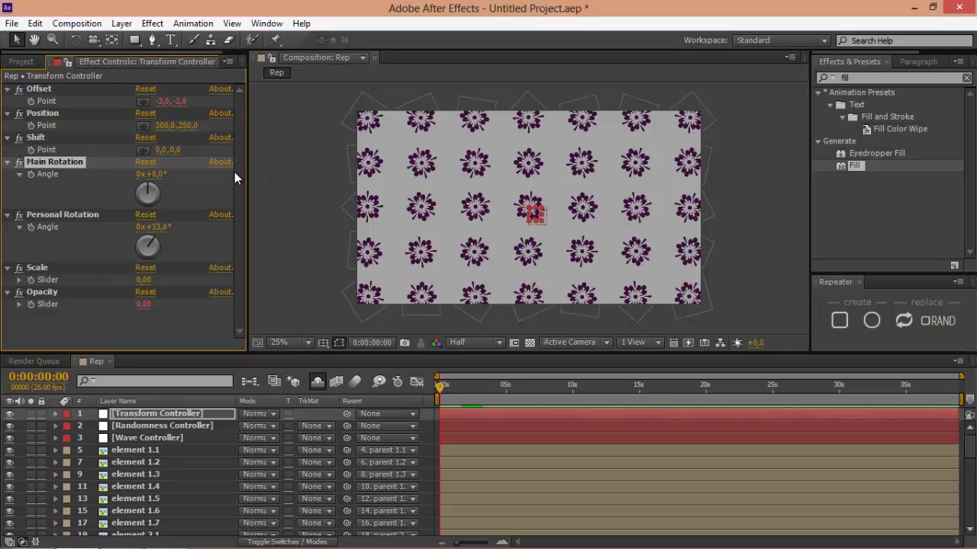
{"action": "left_click", "coordinate": [143, 282]}
{"action": "type", "text": "2"}
{"action": "key", "text": "Return"}
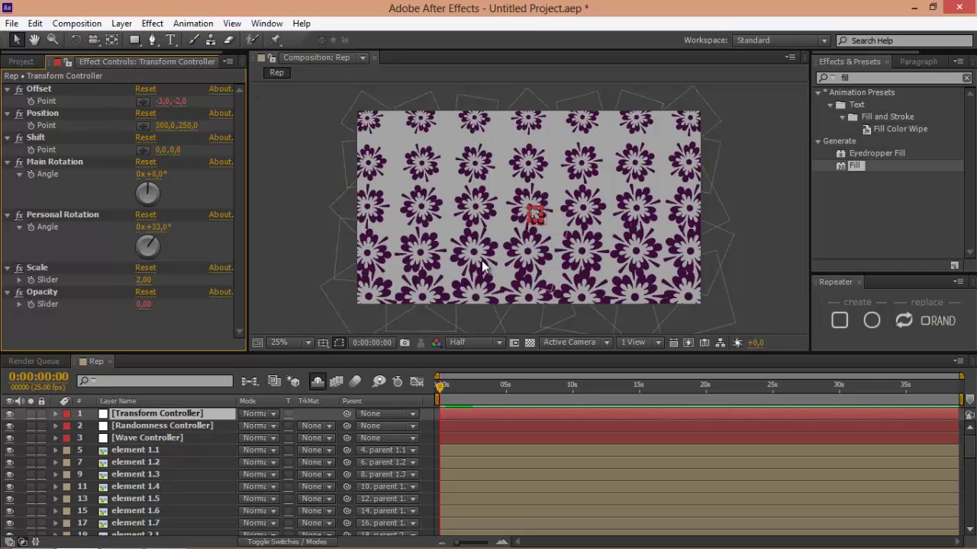
- Turn on Transform from Center and set the Transform Controller Scale to 20
{"action": "left_click", "coordinate": [165, 439]}
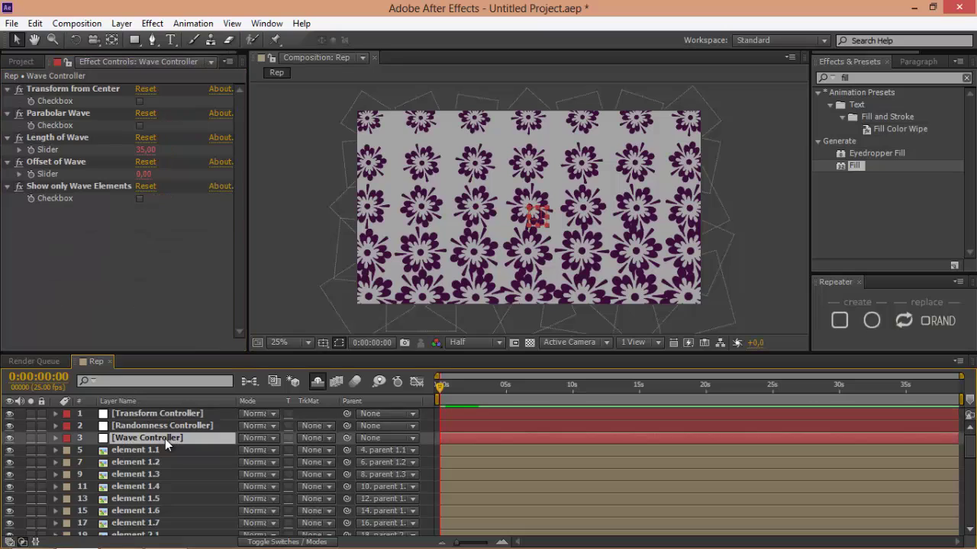
{"action": "left_click", "coordinate": [95, 90]}
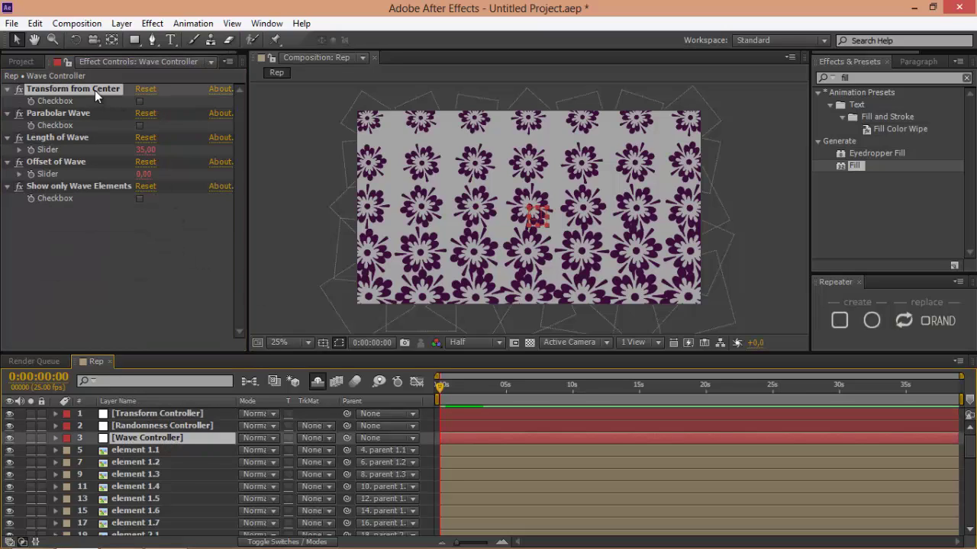
{"action": "left_click", "coordinate": [140, 101]}
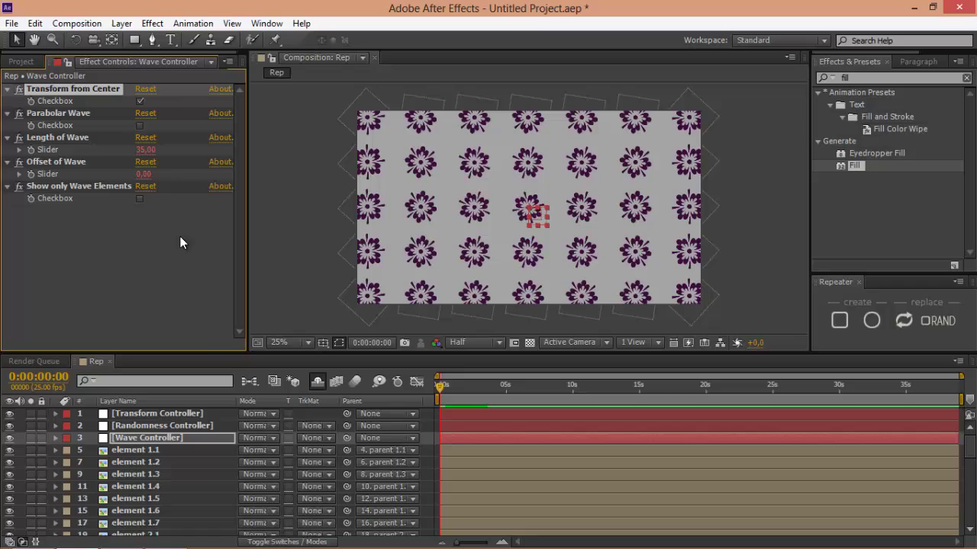
{"action": "left_click", "coordinate": [160, 413]}
{"action": "left_click", "coordinate": [142, 280]}
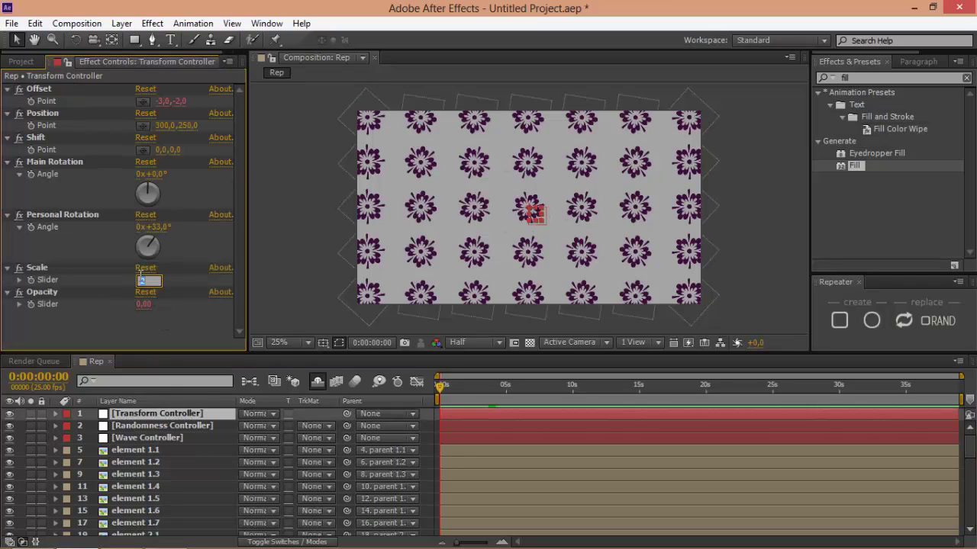
{"action": "type", "text": "20"}
{"action": "key", "text": "Return"}
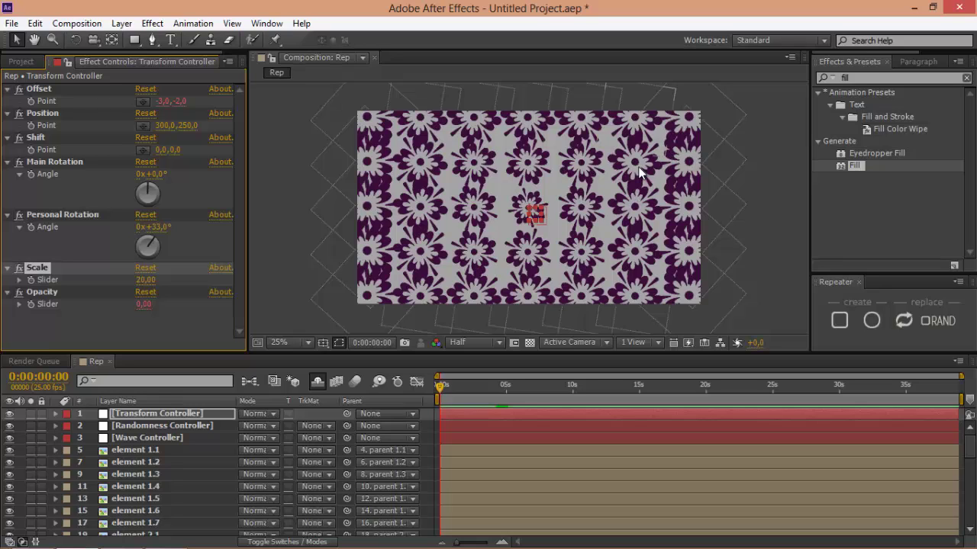
- Set Opacity to -20 and rotate the whole pattern with Main Rotation 10°, then 35°
{"action": "left_click", "coordinate": [143, 305]}
{"action": "type", "text": "-20"}
{"action": "key", "text": "Return"}
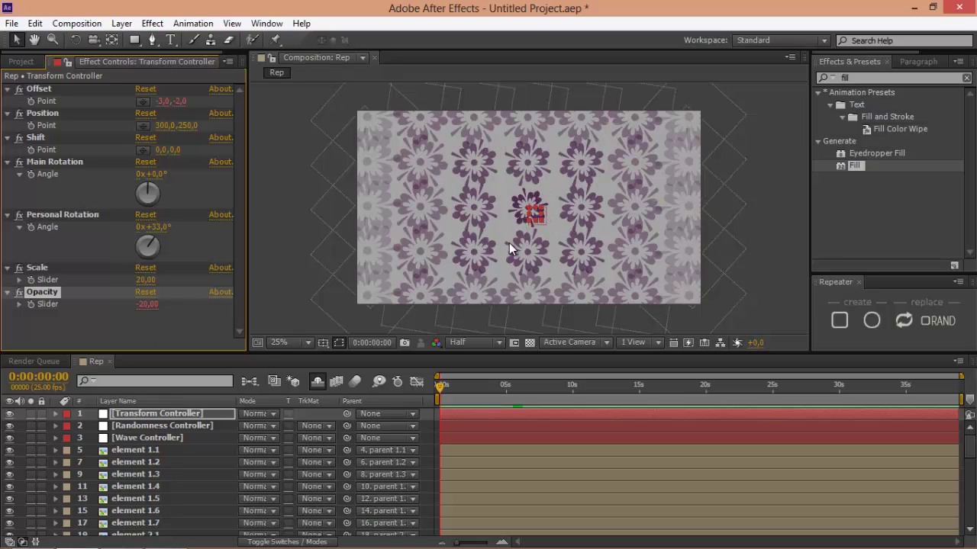
{"action": "left_click", "coordinate": [70, 164]}
{"action": "left_click", "coordinate": [156, 174]}
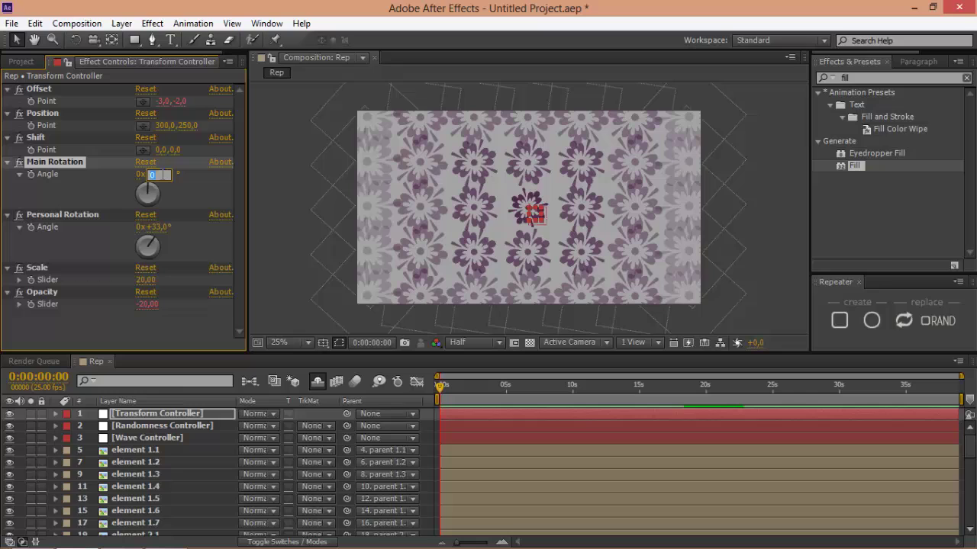
{"action": "type", "text": "10"}
{"action": "key", "text": "Return"}
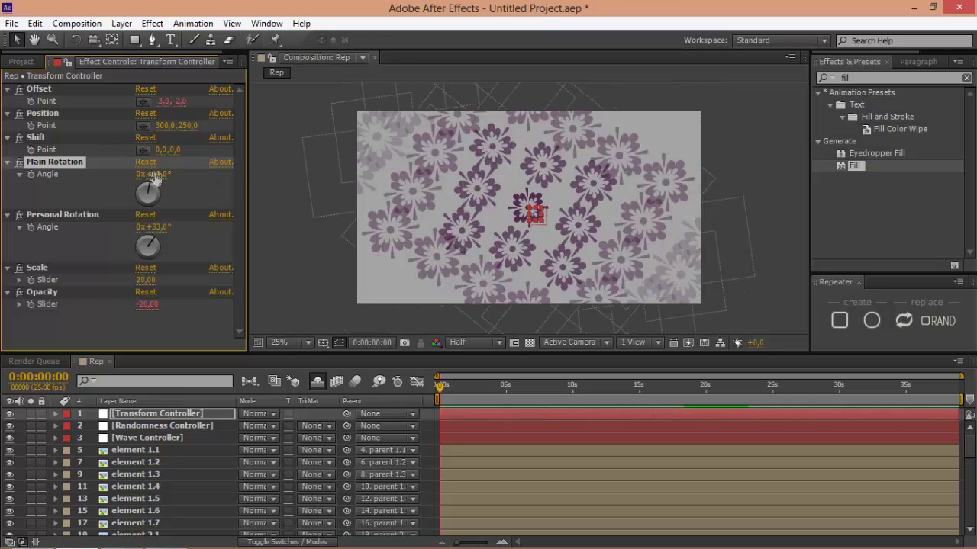
{"action": "left_click_drag", "start_coordinate": [156, 176], "coordinate": [189, 187]}
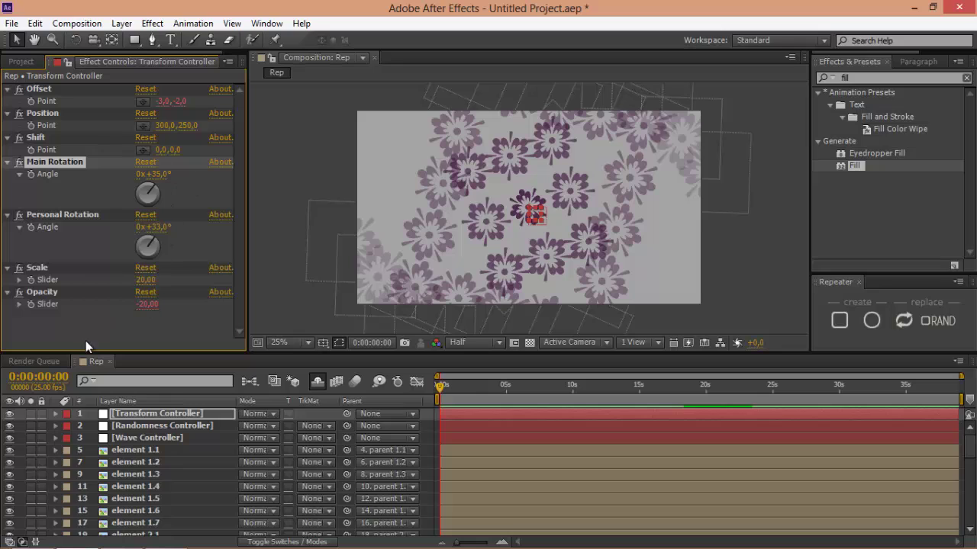
- Reset Main Rotation, Personal Rotation, Scale and Opacity all to 0
{"action": "type", "text": "0"}
{"action": "key", "text": "Tab"}
{"action": "type", "text": "0"}
{"action": "key", "text": "Tab"}
{"action": "type", "text": "0"}
{"action": "key", "text": "Tab"}
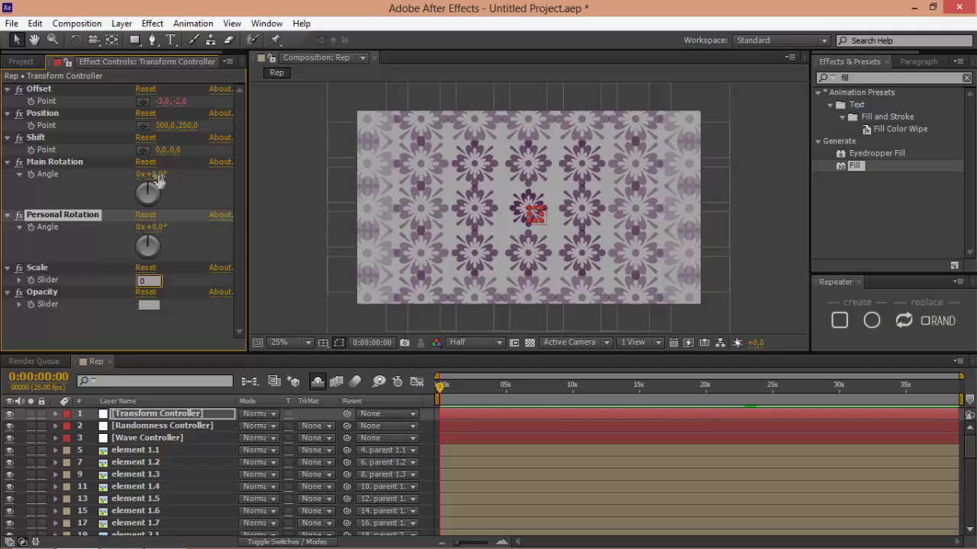
{"action": "type", "text": "0"}
{"action": "key", "text": "Return"}
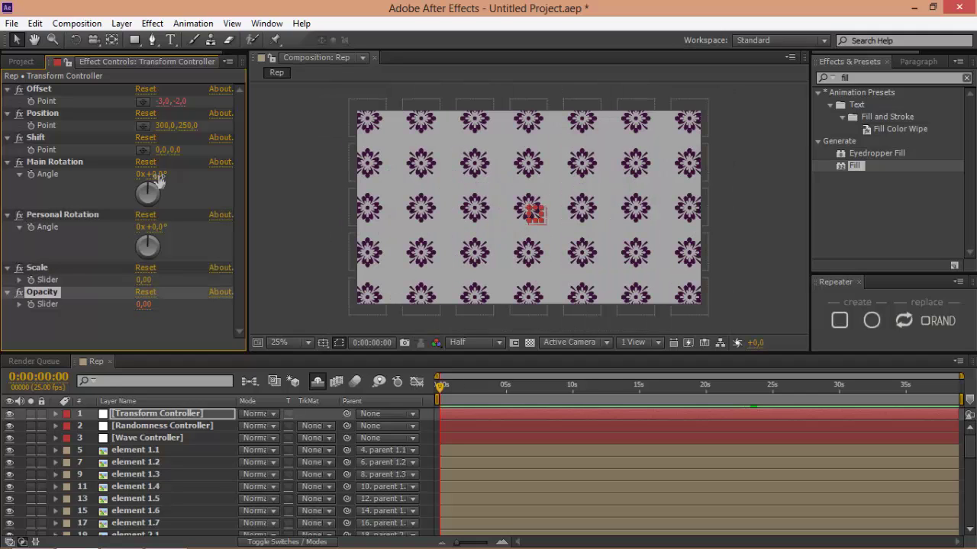
- Turn off Transform from Center and try a 1° Main Rotation, then undo it
{"action": "left_click", "coordinate": [159, 438]}
{"action": "left_click", "coordinate": [140, 102]}
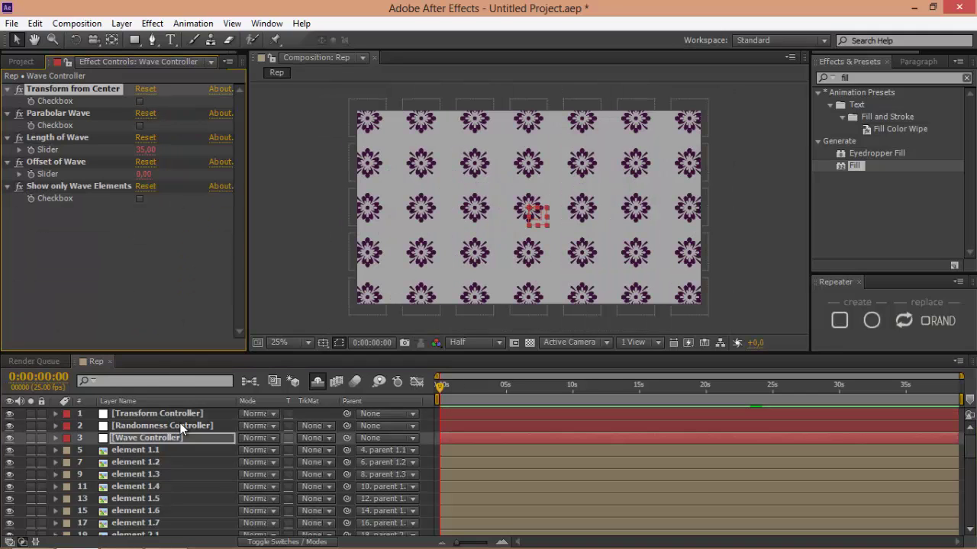
{"action": "left_click", "coordinate": [180, 415]}
{"action": "left_click", "coordinate": [156, 174]}
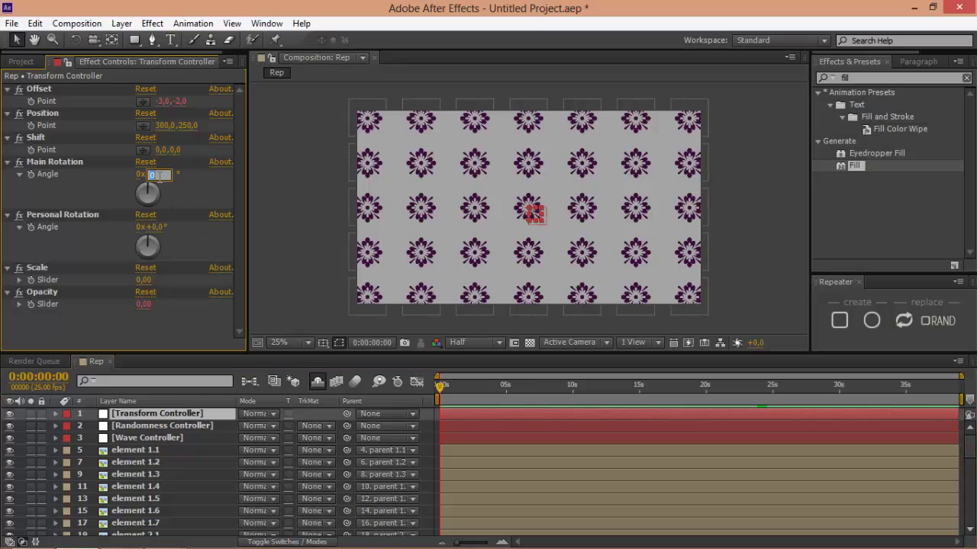
{"action": "type", "text": "1"}
{"action": "key", "text": "Return"}
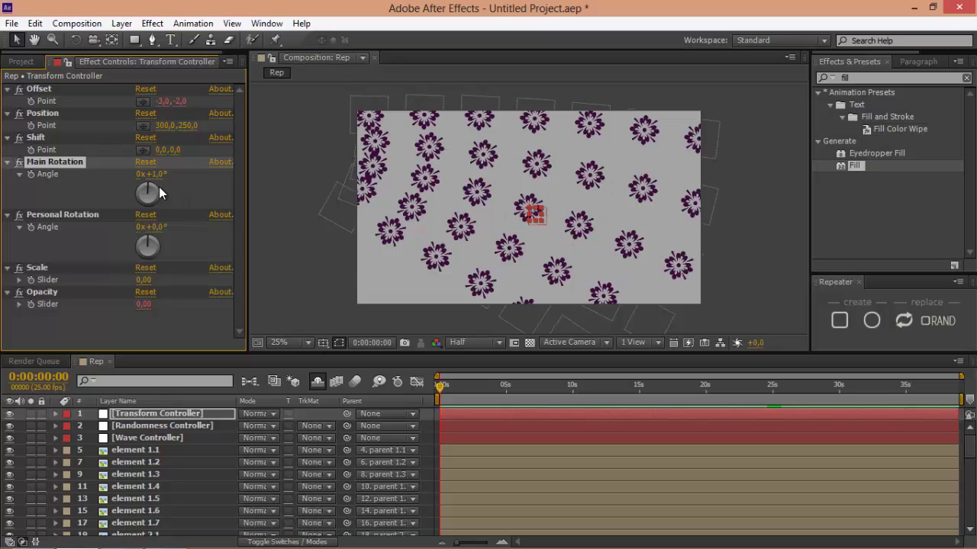
{"action": "key", "text": "ctrl+z"}
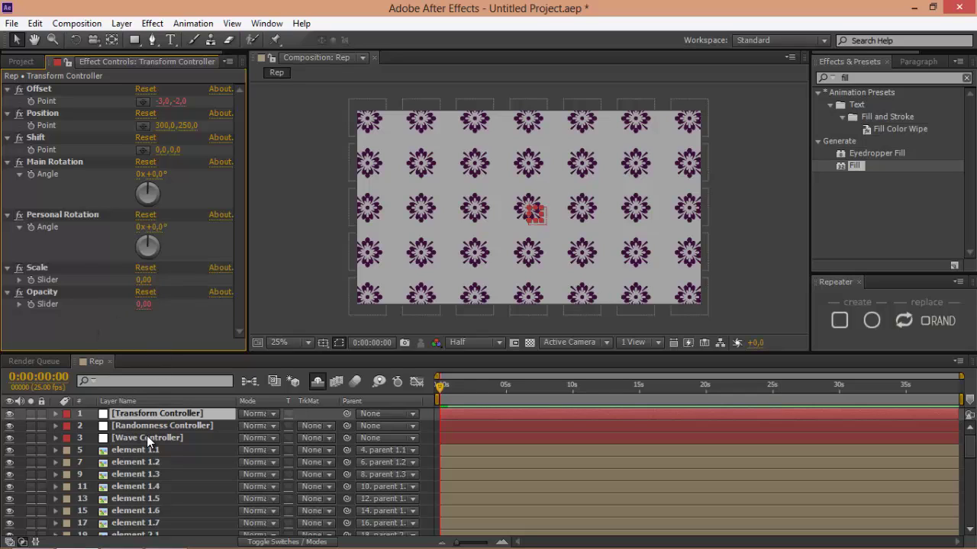
- Set Transform Controller Opacity to -5 and enable Parabolar Wave
{"action": "left_click", "coordinate": [144, 304]}
{"action": "type", "text": "-5"}
{"action": "key", "text": "Return"}
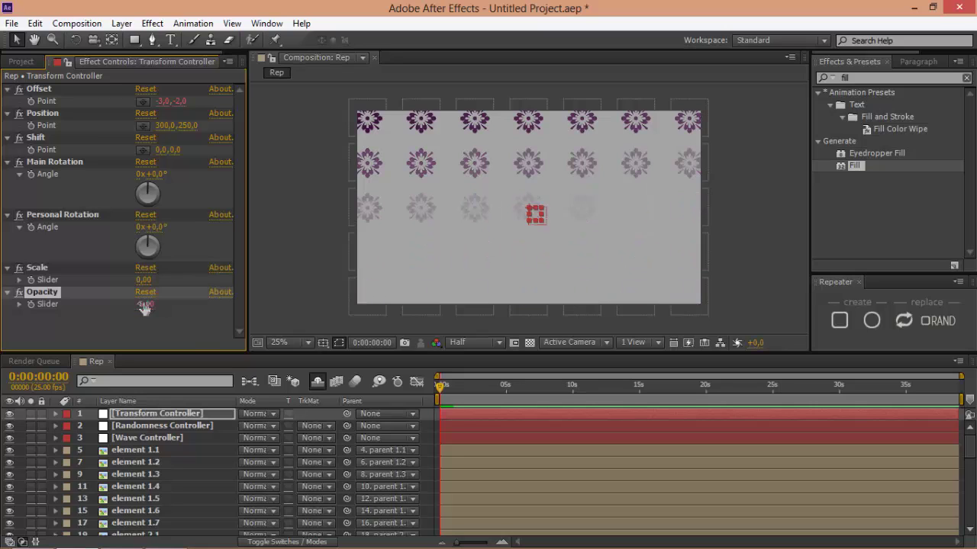
{"action": "left_click", "coordinate": [155, 438]}
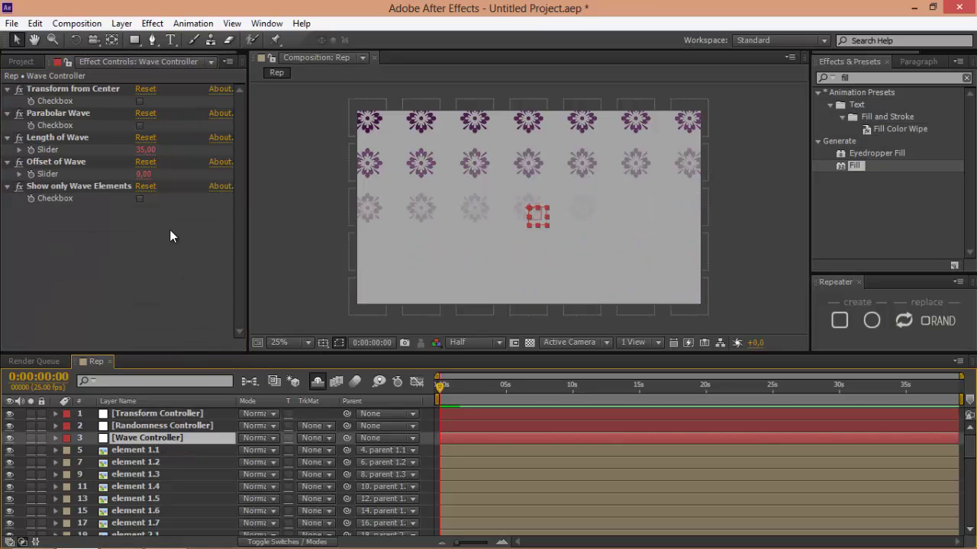
{"action": "left_click", "coordinate": [85, 114]}
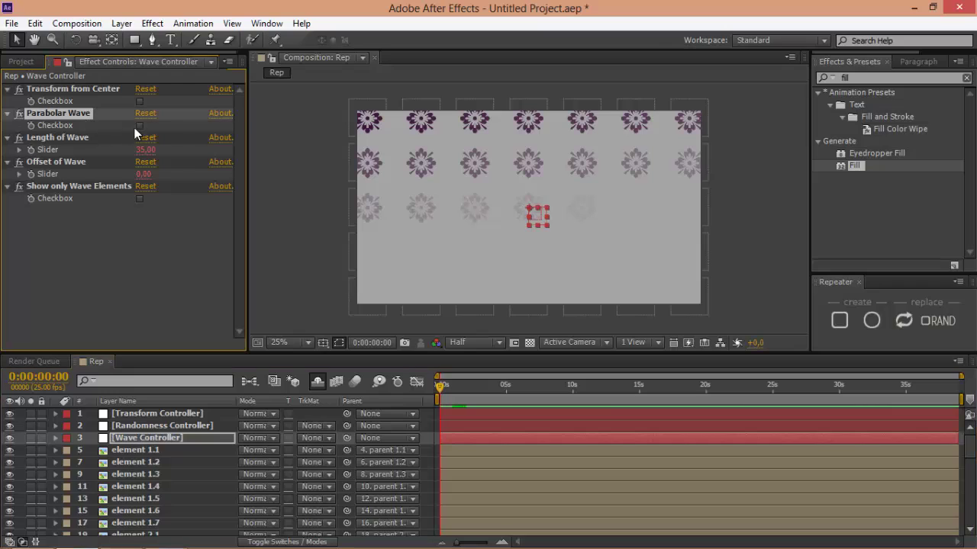
{"action": "left_click", "coordinate": [139, 126]}
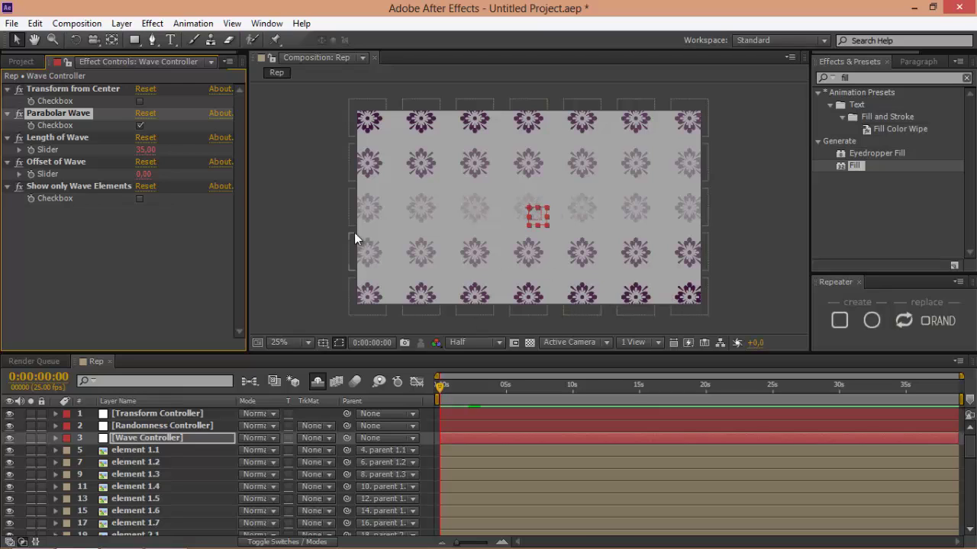
- Set the wave length to 10 and change Transform Controller Opacity to -15
{"action": "left_click", "coordinate": [144, 150]}
{"action": "type", "text": "10"}
{"action": "key", "text": "Return"}
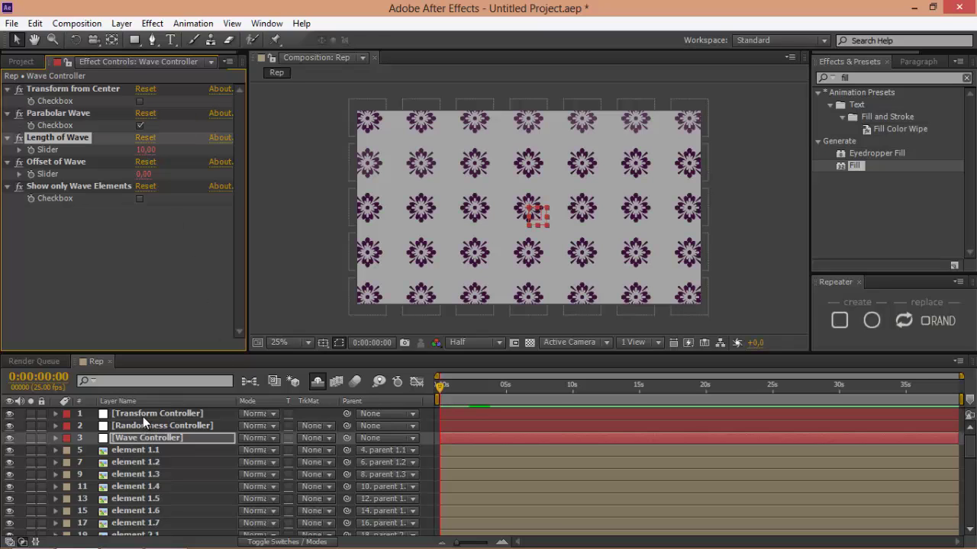
{"action": "left_click", "coordinate": [143, 417]}
{"action": "left_click", "coordinate": [146, 305]}
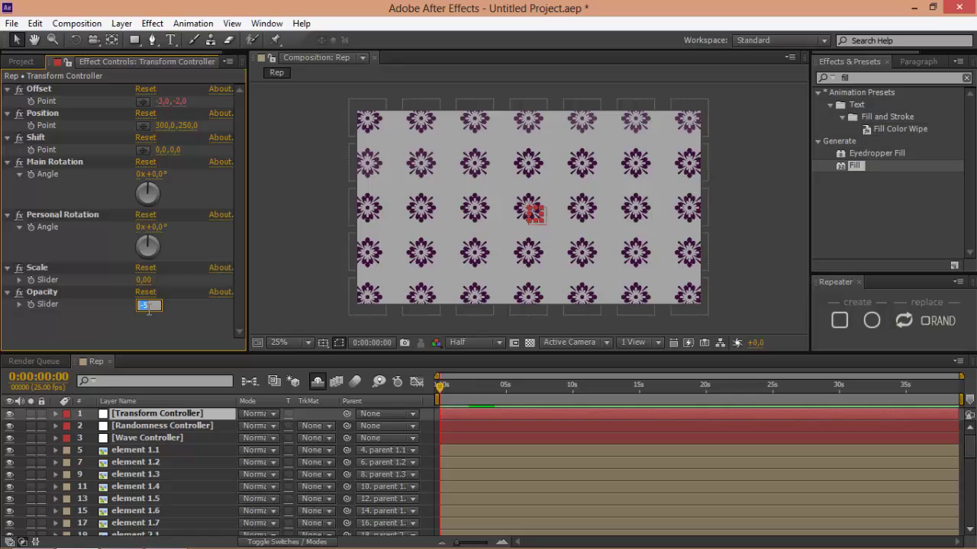
{"action": "type", "text": "-15"}
{"action": "key", "text": "Return"}
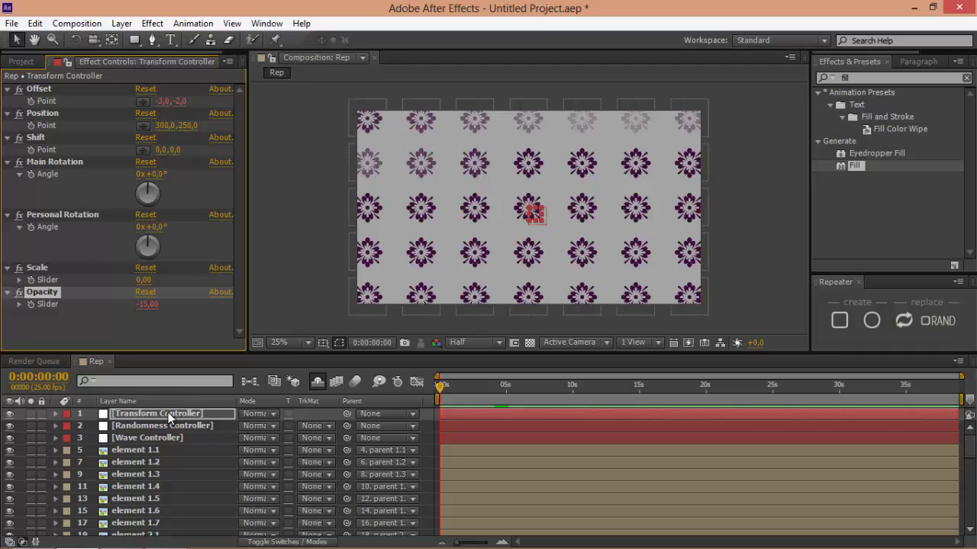
- Set the wave offset to 15 and enable Show only Wave Elements
{"action": "left_click", "coordinate": [158, 439]}
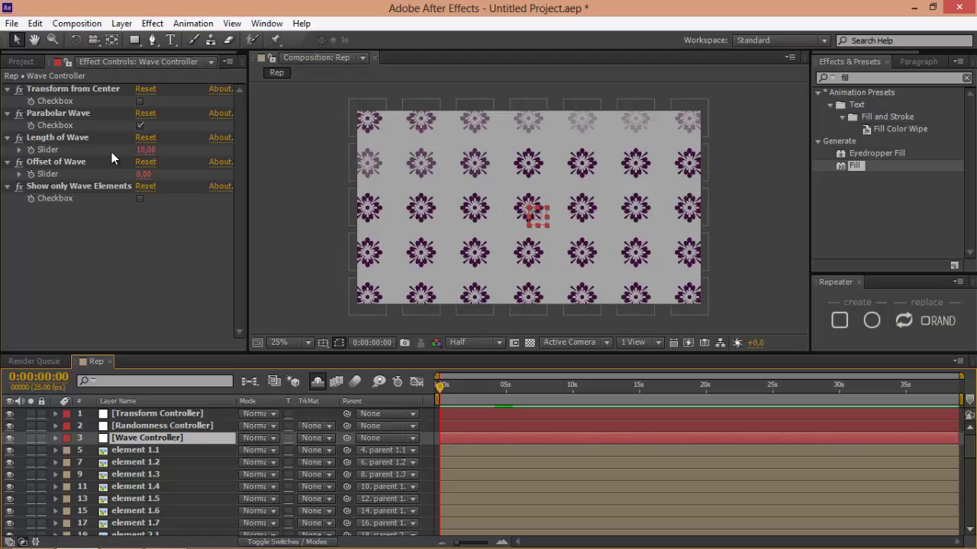
{"action": "left_click", "coordinate": [145, 175]}
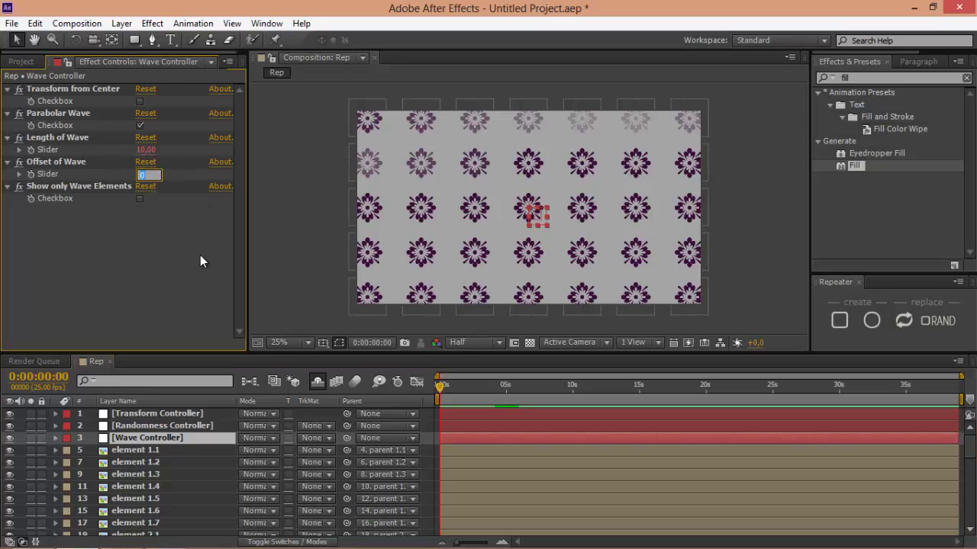
{"action": "type", "text": "15"}
{"action": "key", "text": "Return"}
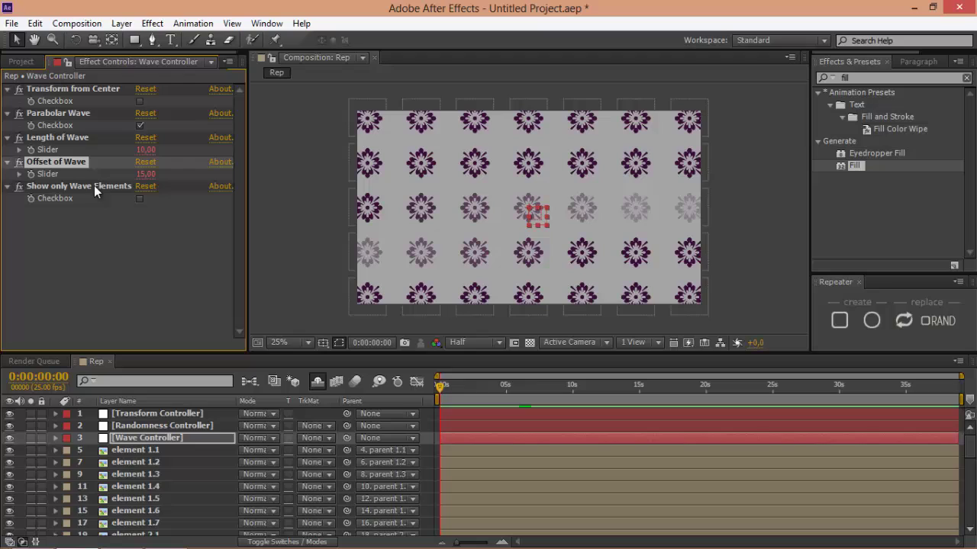
{"action": "left_click", "coordinate": [140, 198]}
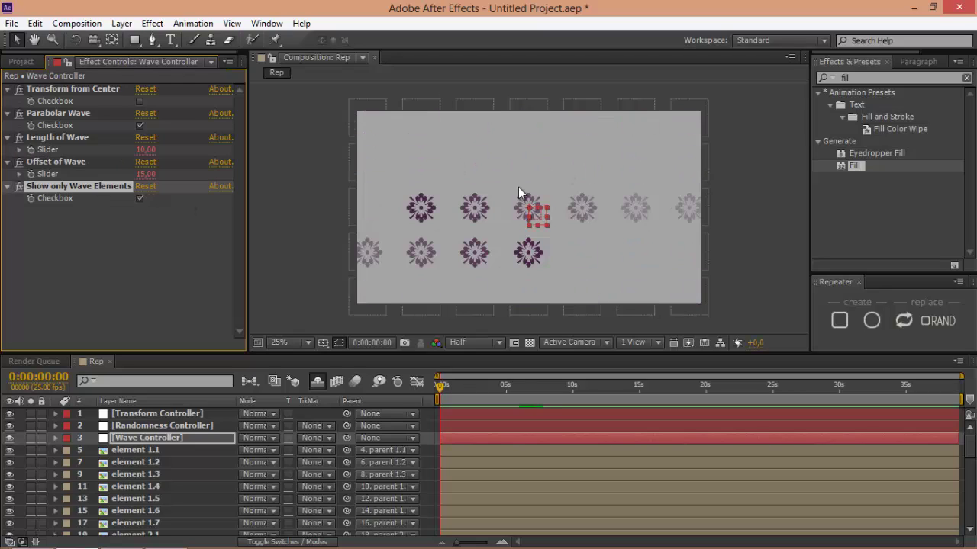
- Set Position and Rotation Randomness to 100 each
{"action": "left_click", "coordinate": [188, 428]}
{"action": "left_click", "coordinate": [144, 101]}
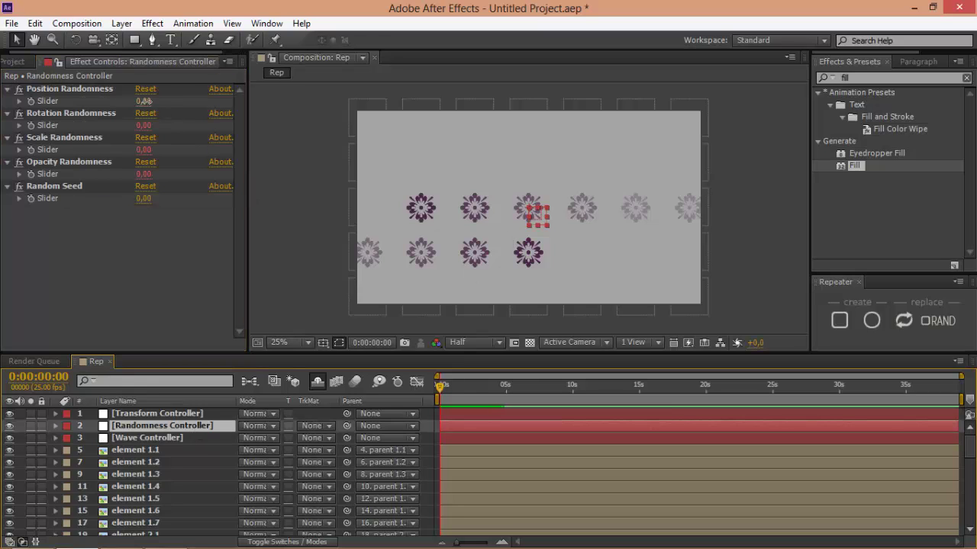
{"action": "type", "text": "100"}
{"action": "key", "text": "Return"}
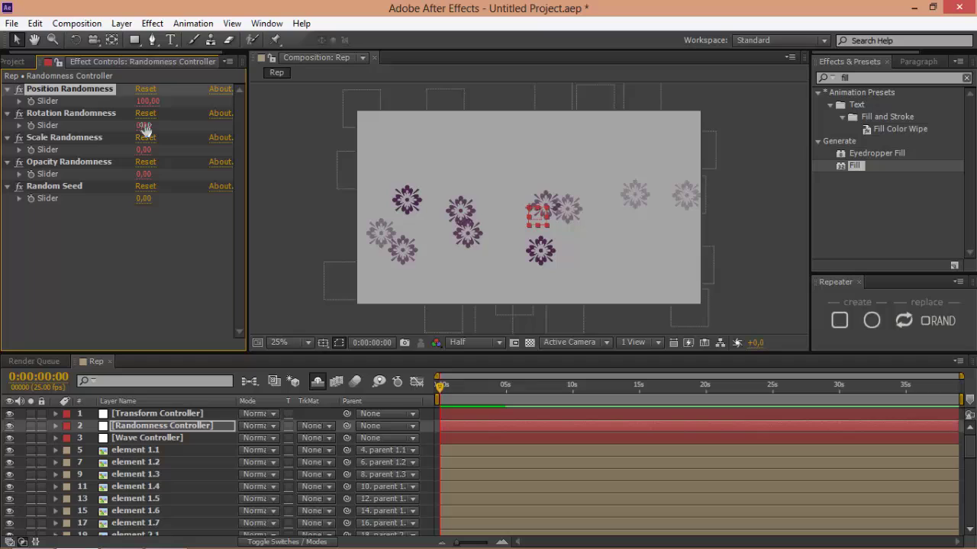
{"action": "left_click", "coordinate": [143, 125]}
{"action": "type", "text": "100"}
{"action": "key", "text": "Return"}
- Set Scale Randomness to 141 and Opacity Randomness to 157, and change the Random Seed
{"action": "left_click", "coordinate": [144, 149]}
{"action": "type", "text": "141"}
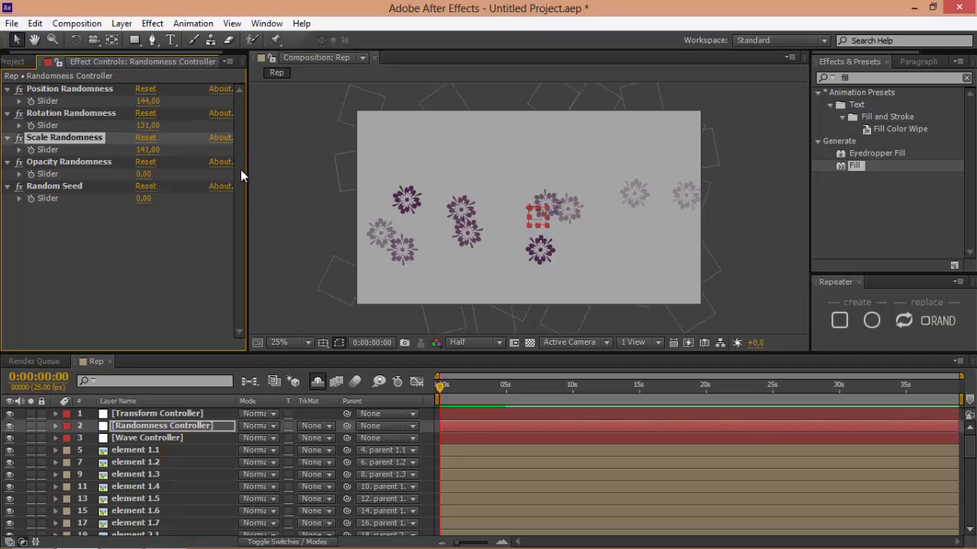
{"action": "key", "text": "Return"}
{"action": "left_click", "coordinate": [144, 174]}
{"action": "type", "text": "157"}
{"action": "key", "text": "Return"}
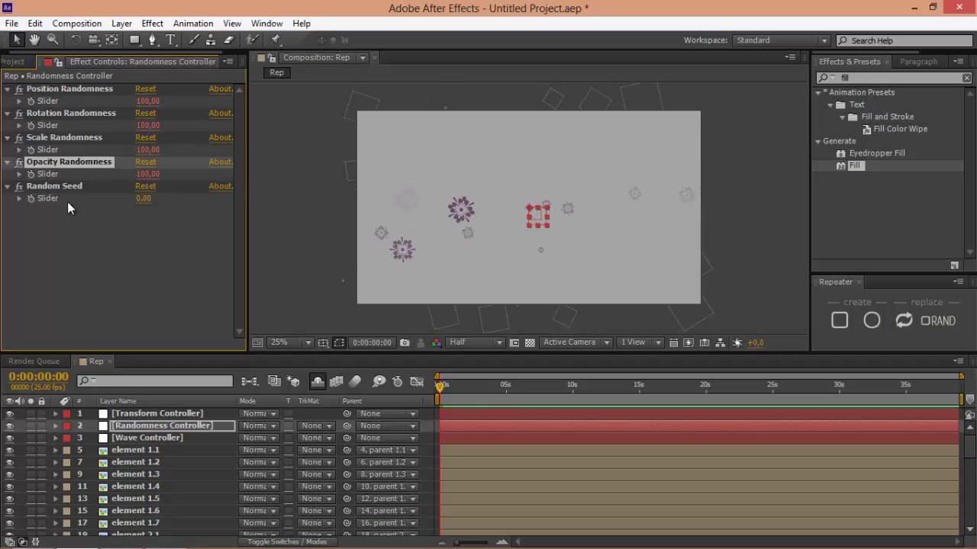
{"action": "left_click_drag", "start_coordinate": [144, 199], "coordinate": [180, 201]}
{"action": "left_click", "coordinate": [136, 200]}
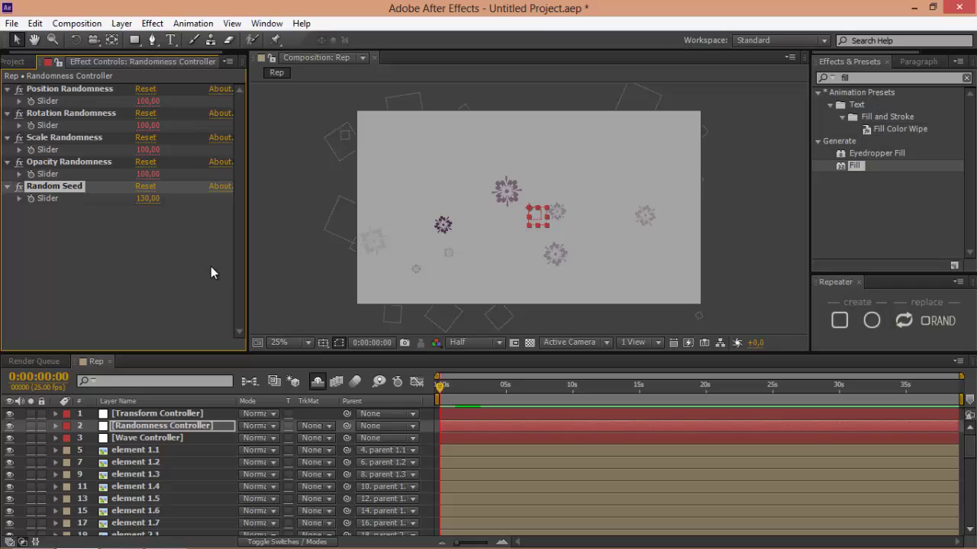
- Check element 1.1's Fill effect, then reset all randomness sliders and the seed to 0
{"action": "left_click", "coordinate": [583, 452]}
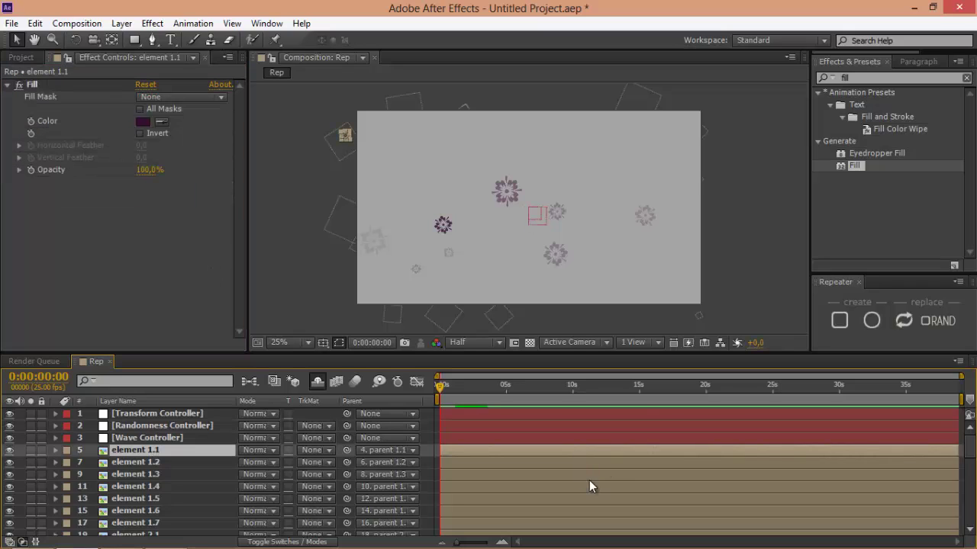
{"action": "left_click", "coordinate": [157, 426]}
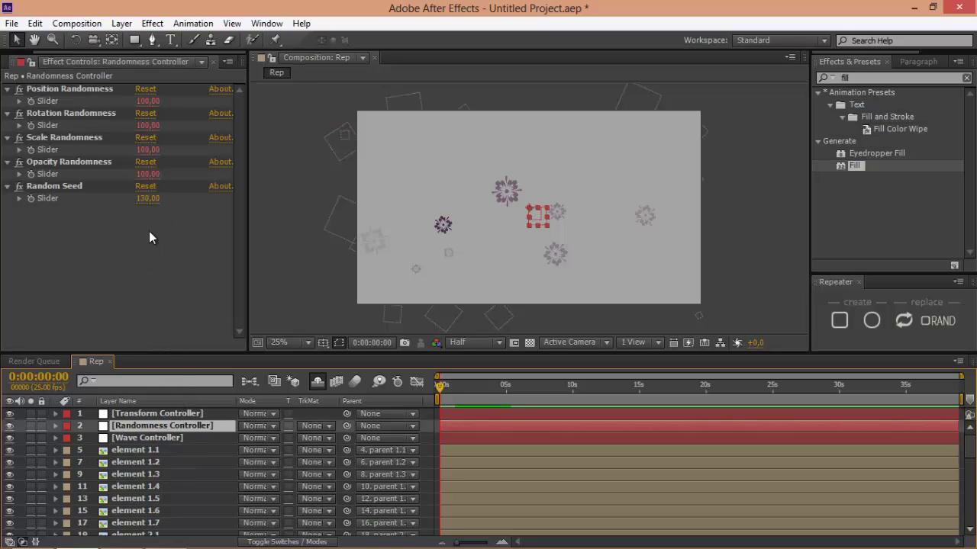
{"action": "left_click_drag", "start_coordinate": [149, 201], "coordinate": [148, 219]}
{"action": "key", "text": "Up"}
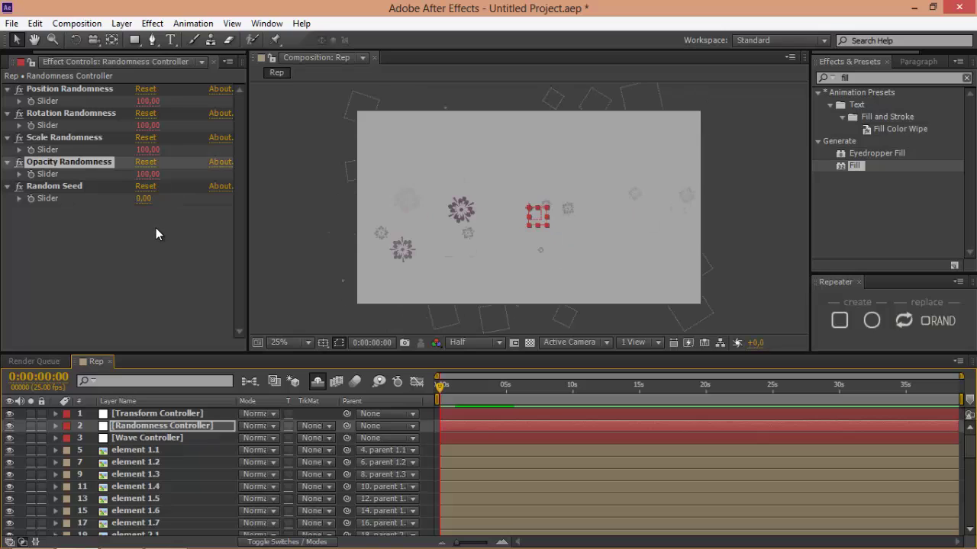
{"action": "key", "text": "Up"}
{"action": "key", "text": "Up"}
{"action": "key", "text": "Up"}
{"action": "left_click", "coordinate": [156, 228]}
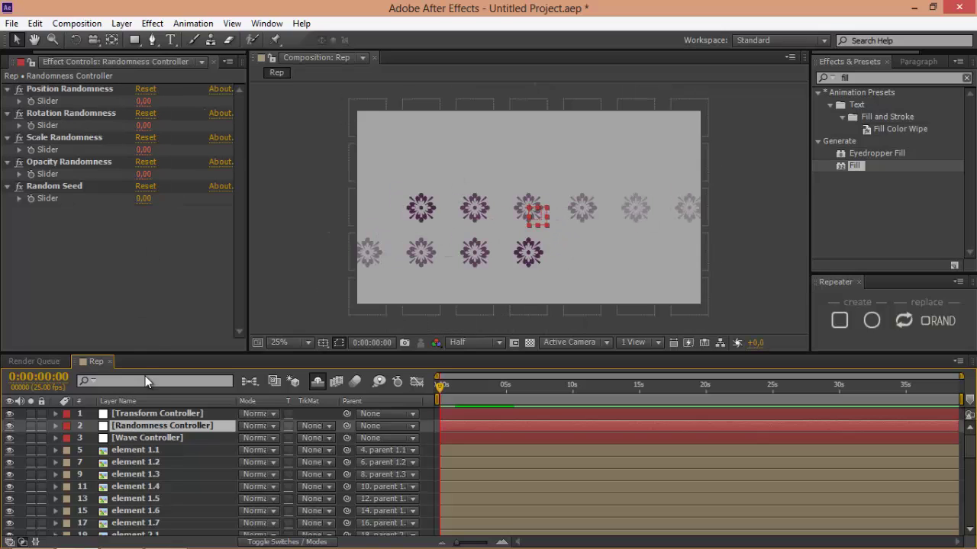
- Keyframe the Transform Controller Position to reach 700, 250 at one second
{"action": "left_click", "coordinate": [135, 412]}
{"action": "left_click", "coordinate": [52, 117]}
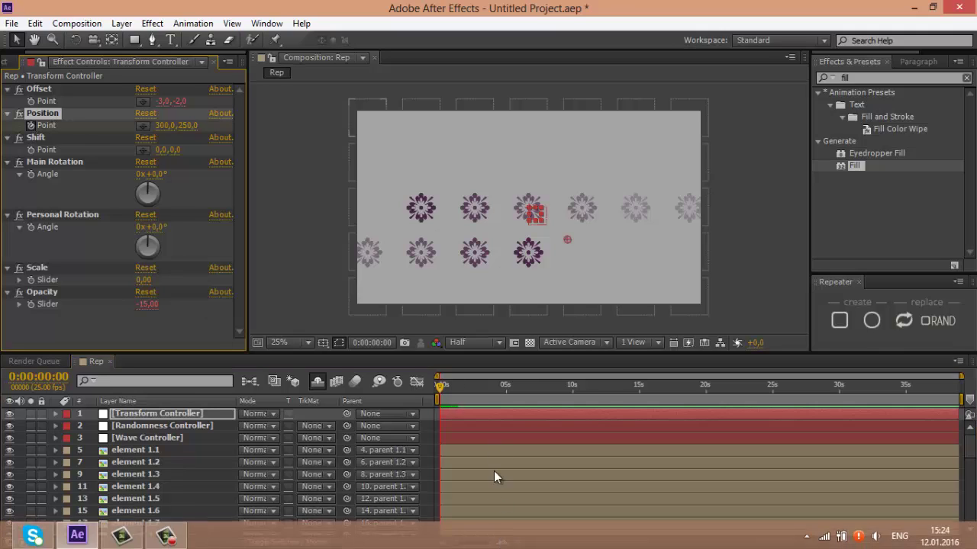
{"action": "left_click", "coordinate": [502, 541]}
{"action": "left_click", "coordinate": [502, 542]}
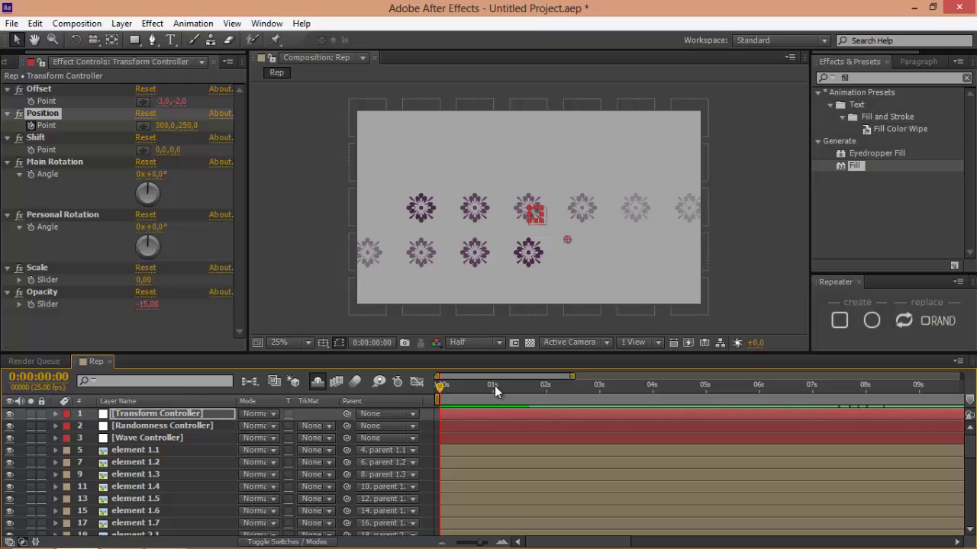
{"action": "left_click", "coordinate": [492, 385]}
{"action": "key", "text": "u"}
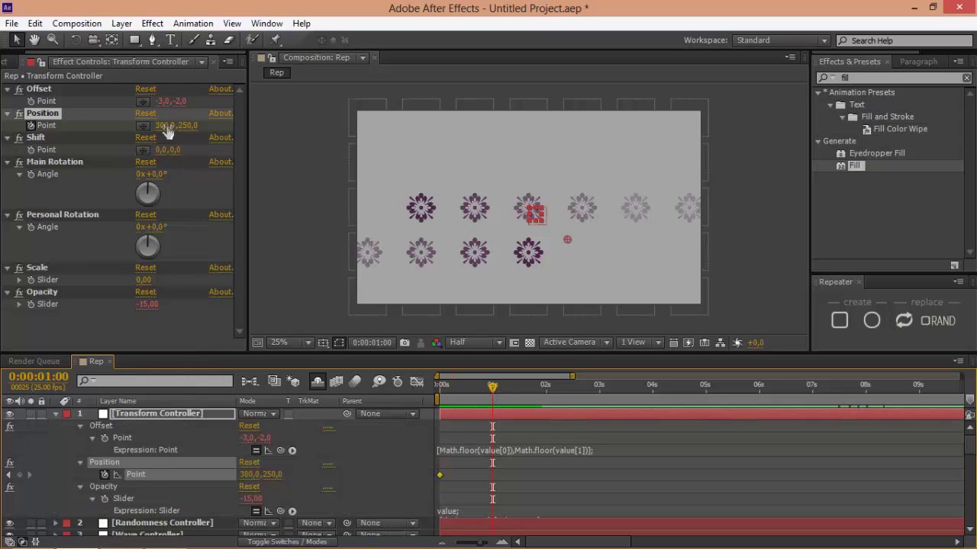
{"action": "left_click", "coordinate": [166, 126]}
{"action": "type", "text": "70"}
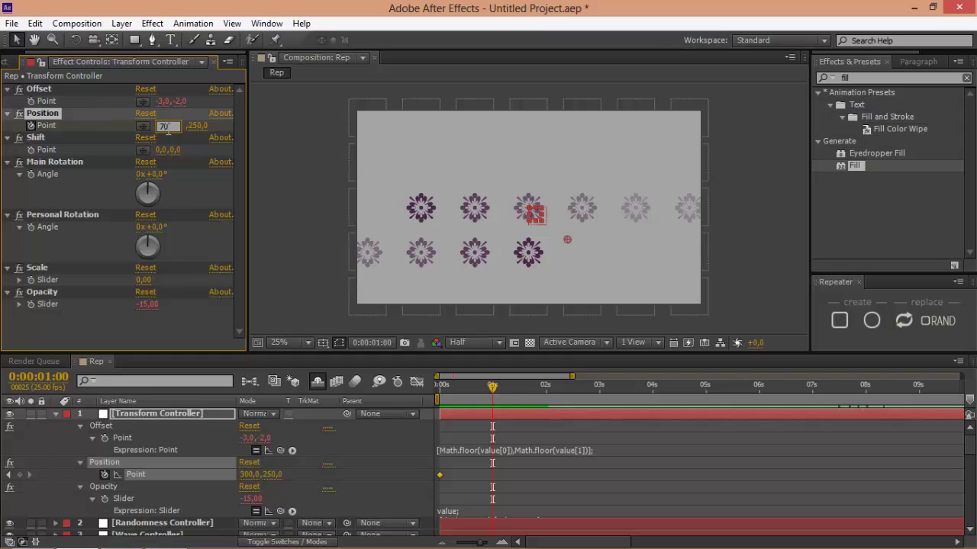
{"action": "type", "text": "0"}
{"action": "key", "text": "Return"}
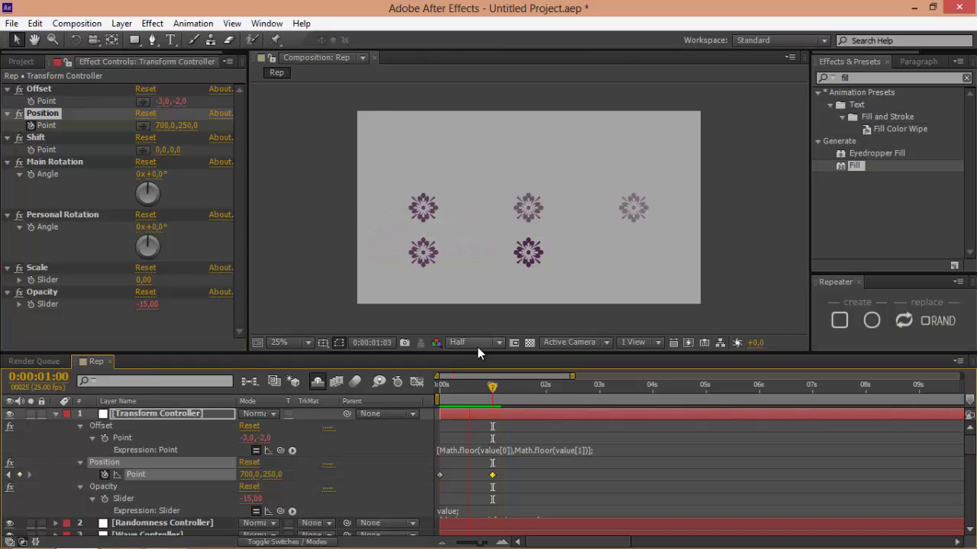
- Stop the preview and create a new composition named 'circle'
{"action": "left_click", "coordinate": [498, 396]}
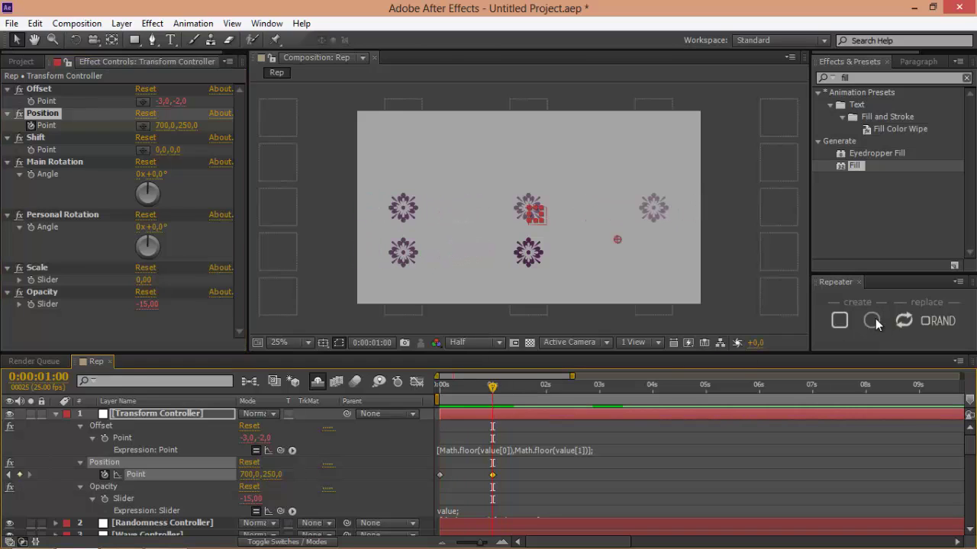
{"action": "left_click", "coordinate": [20, 61]}
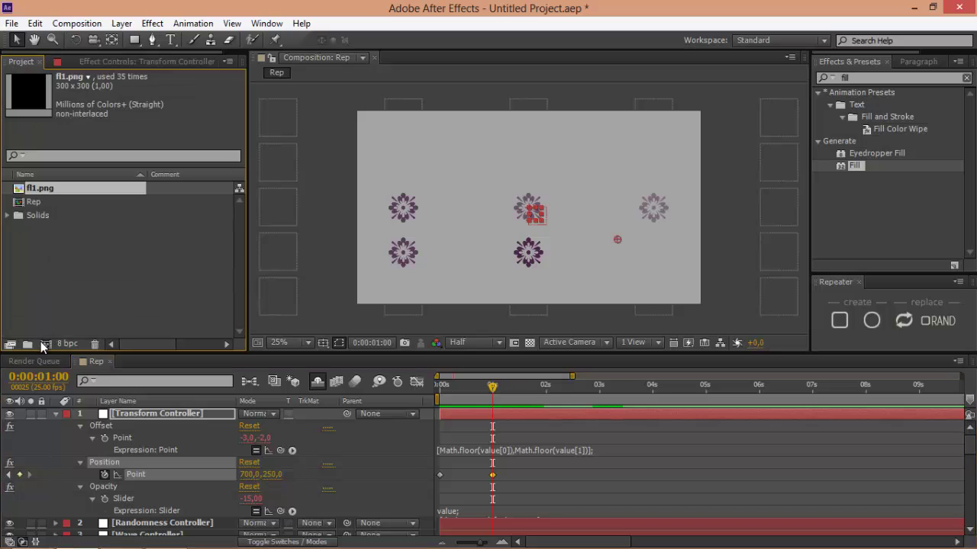
{"action": "left_click", "coordinate": [42, 343]}
{"action": "type", "text": "circle"}
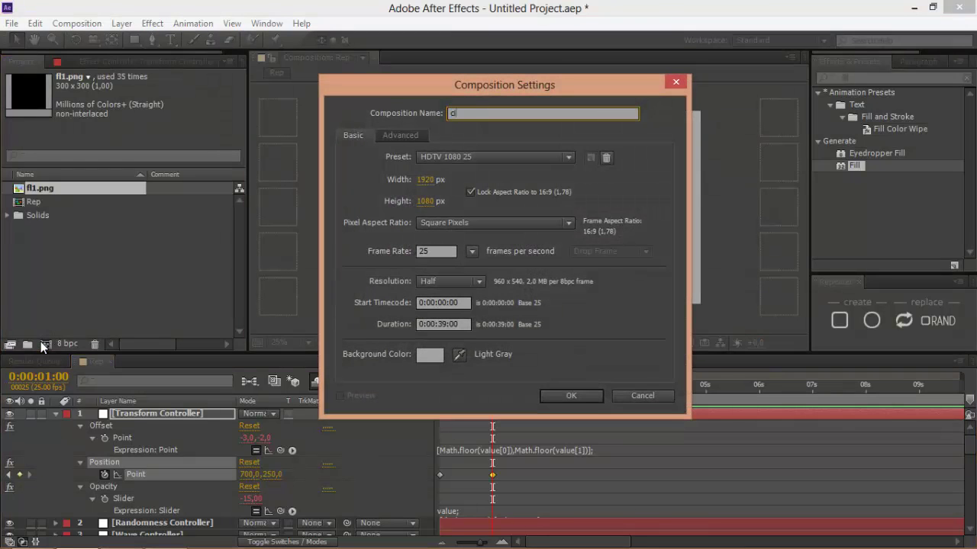
{"action": "key", "text": "Return"}
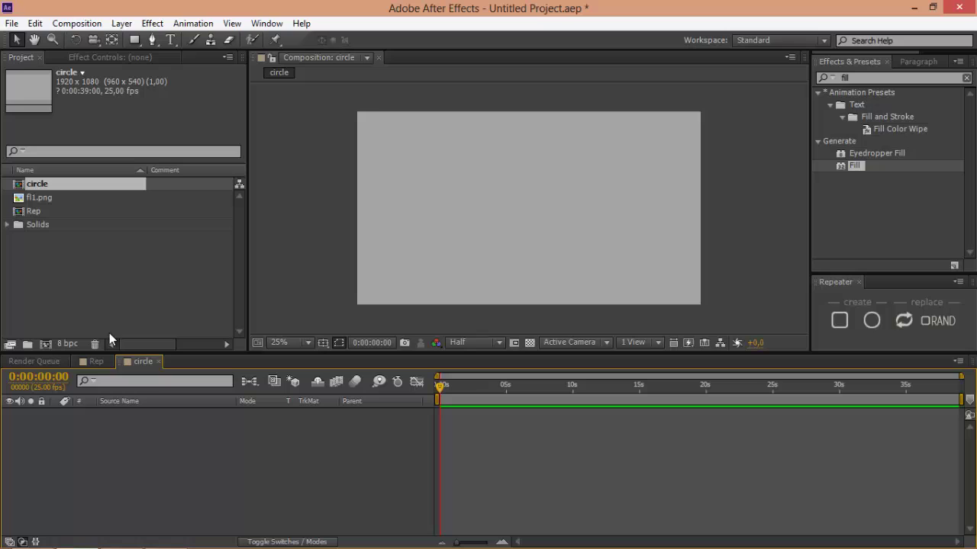
- Add fl1.png to the circle comp and apply a dark green Fill (0D5647)
{"action": "left_click_drag", "start_coordinate": [38, 197], "coordinate": [107, 427]}
{"action": "left_click", "coordinate": [100, 59]}
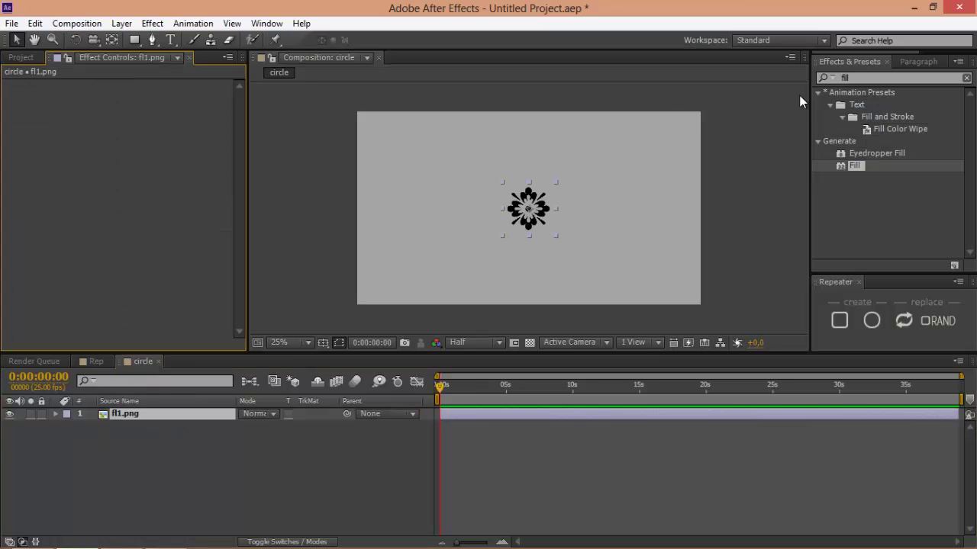
{"action": "double_click", "coordinate": [855, 166]}
{"action": "left_click", "coordinate": [143, 122]}
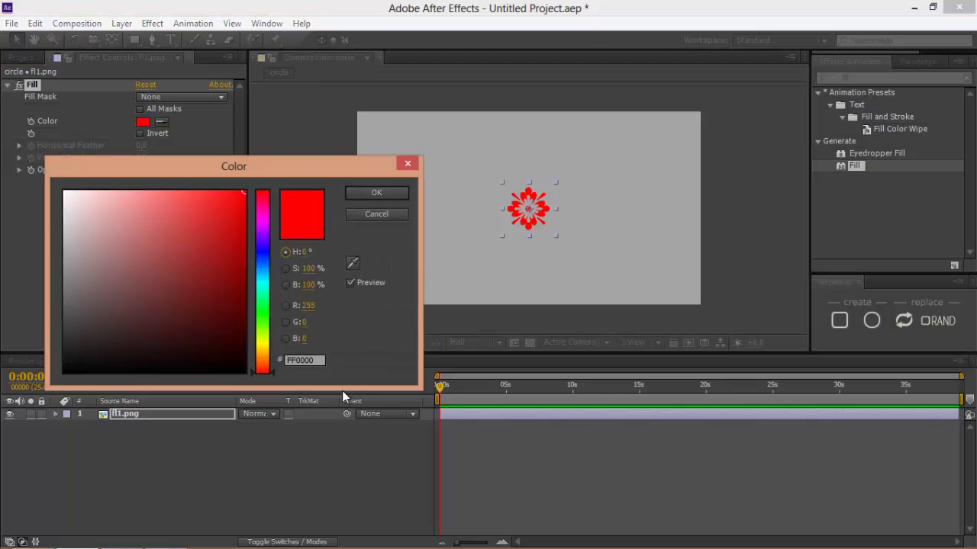
{"action": "left_click", "coordinate": [263, 287]}
{"action": "left_click", "coordinate": [218, 323]}
{"action": "left_click_drag", "start_coordinate": [219, 323], "coordinate": [217, 311]}
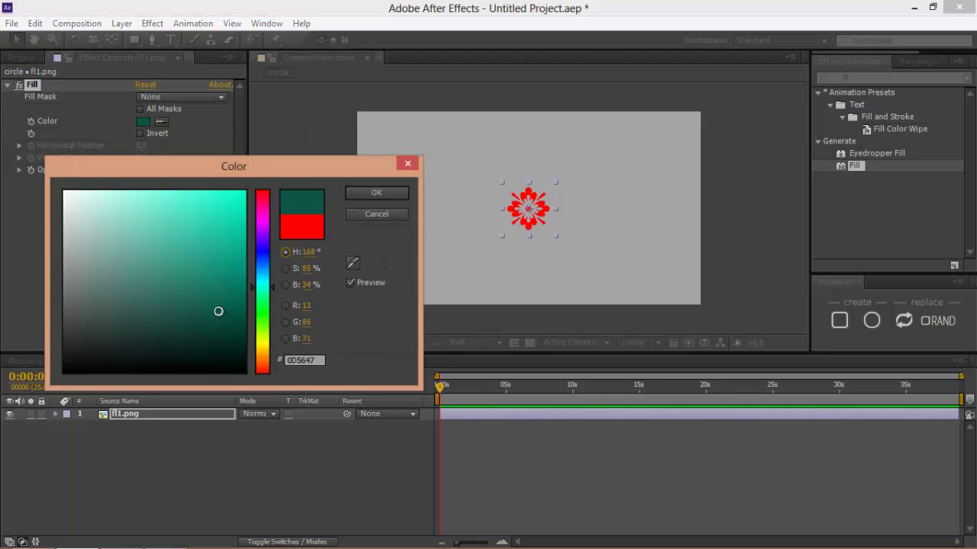
{"action": "left_click", "coordinate": [374, 195]}
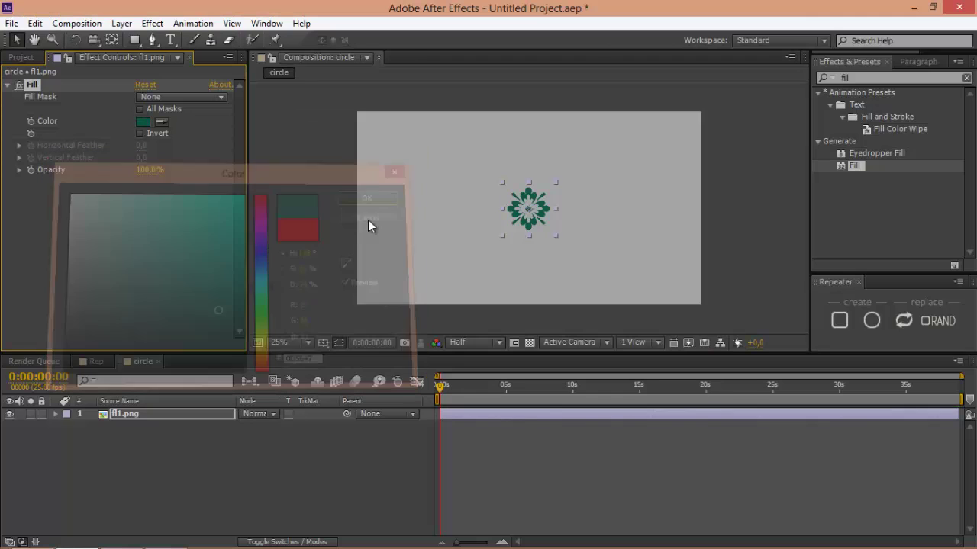
- Repeat the fl1.png layer into two circular rings with the Repeater
{"action": "left_click", "coordinate": [145, 417]}
{"action": "left_click", "coordinate": [862, 323]}
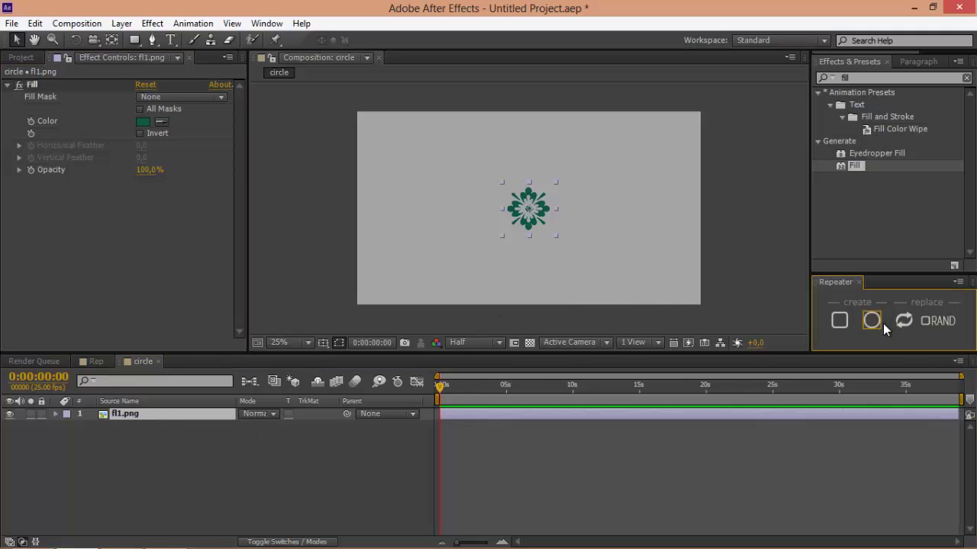
{"action": "left_click", "coordinate": [872, 322]}
{"action": "left_click", "coordinate": [527, 273]}
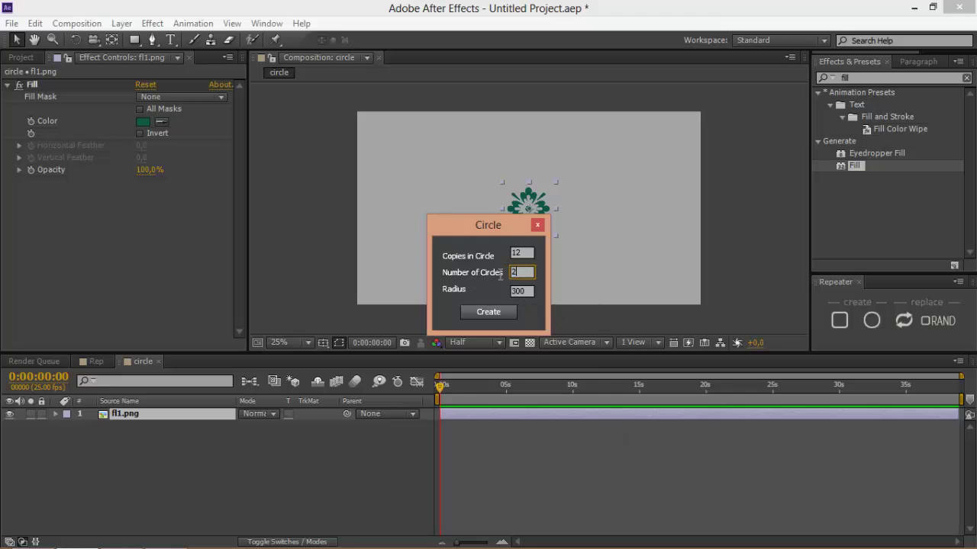
{"action": "left_click", "coordinate": [489, 311]}
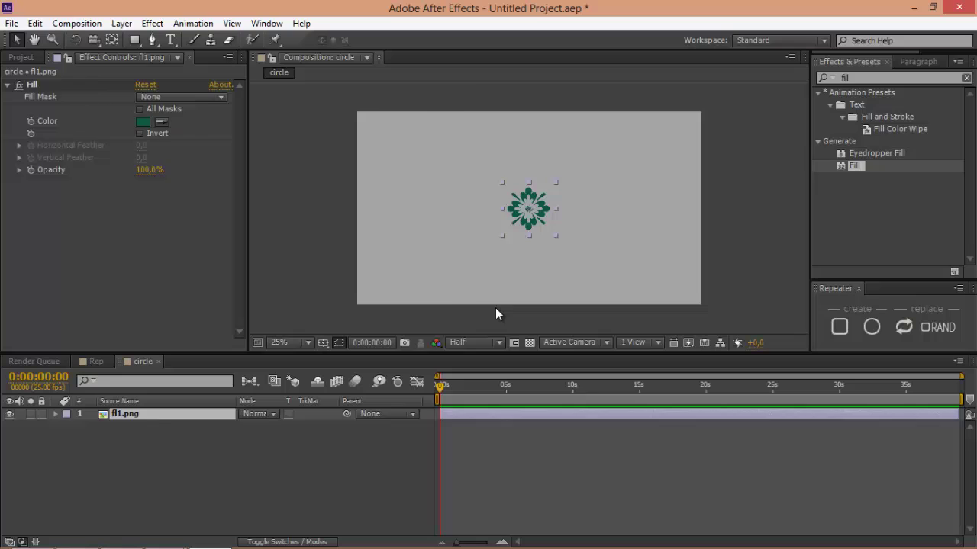
- Scale the Transform Controller layer down to 40%
{"action": "left_click", "coordinate": [166, 413]}
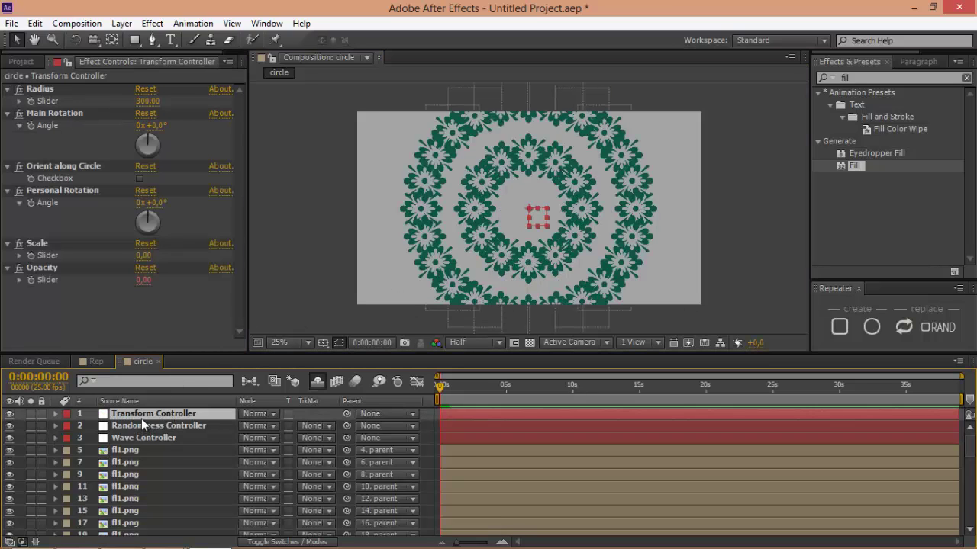
{"action": "key", "text": "s"}
{"action": "left_click", "coordinate": [261, 426]}
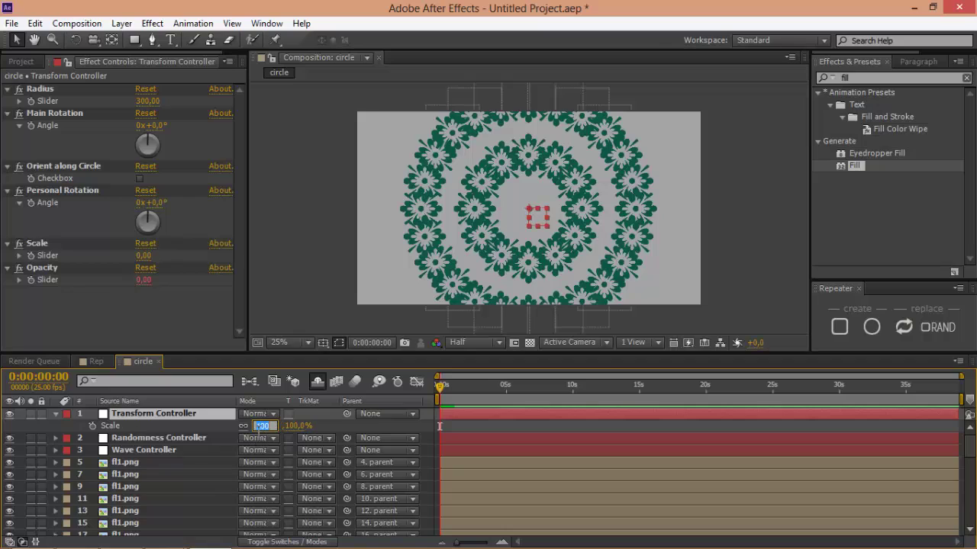
{"action": "type", "text": "40"}
{"action": "key", "text": "Return"}
{"action": "left_click", "coordinate": [55, 413]}
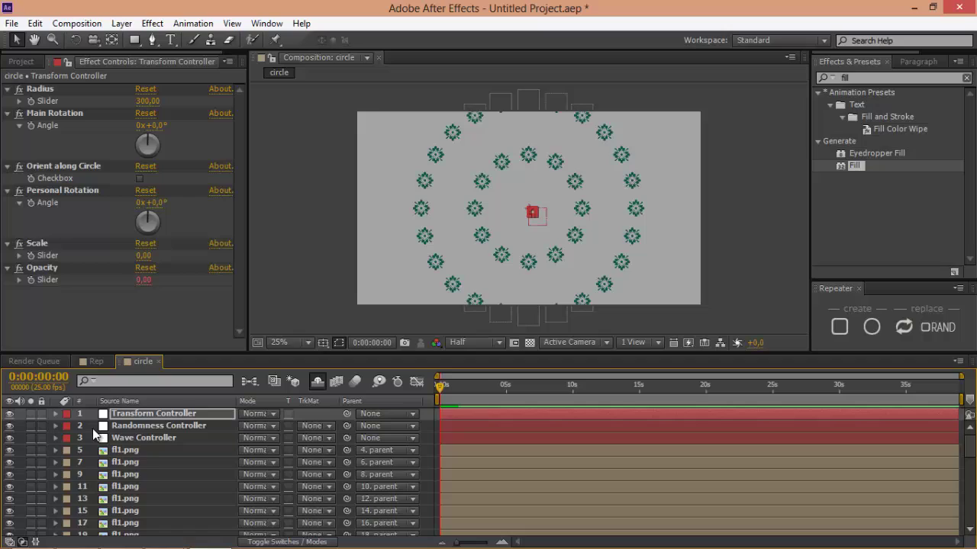
{"action": "left_click", "coordinate": [78, 165]}
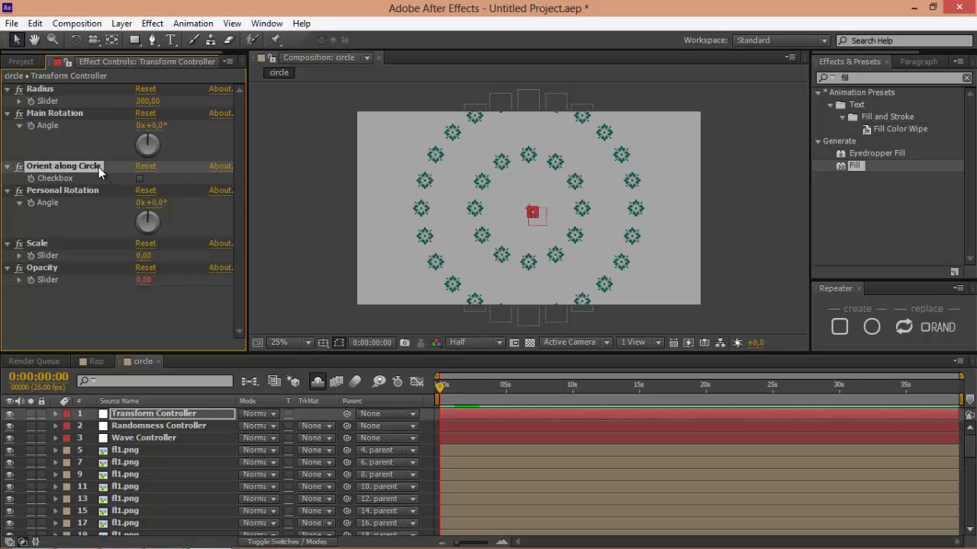
- Set Personal Rotation to 43° so each flower turns on its own centre
{"action": "key", "text": "period"}
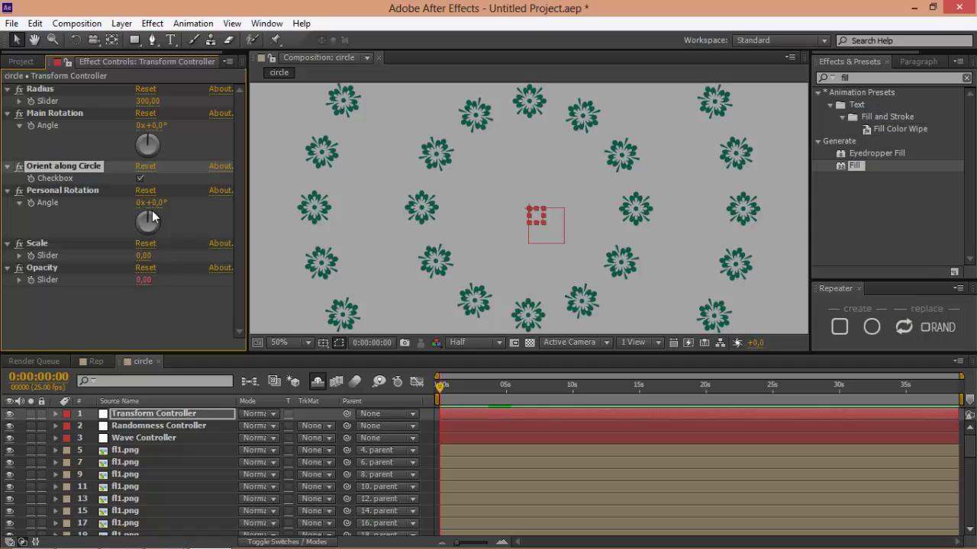
{"action": "left_click_drag", "start_coordinate": [171, 202], "coordinate": [161, 214]}
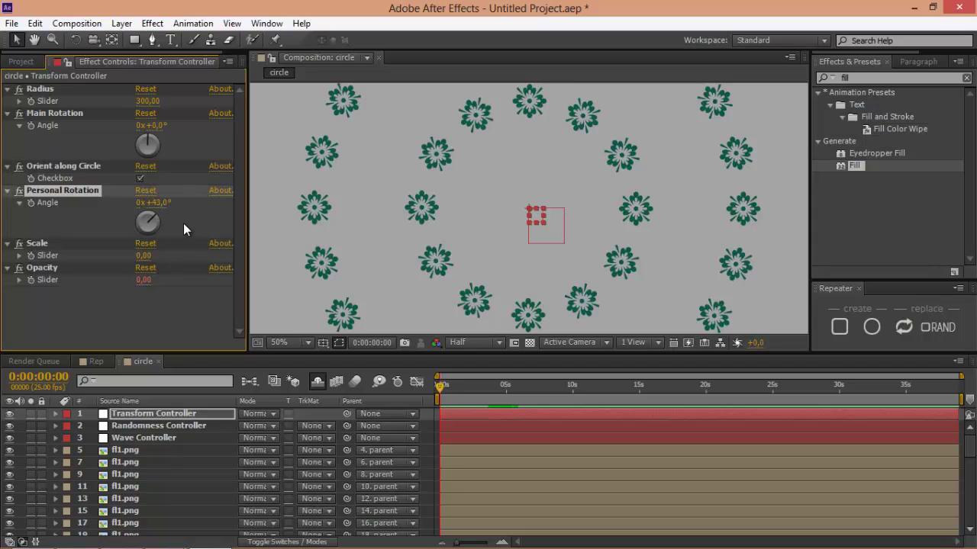
{"action": "left_click", "coordinate": [148, 320]}
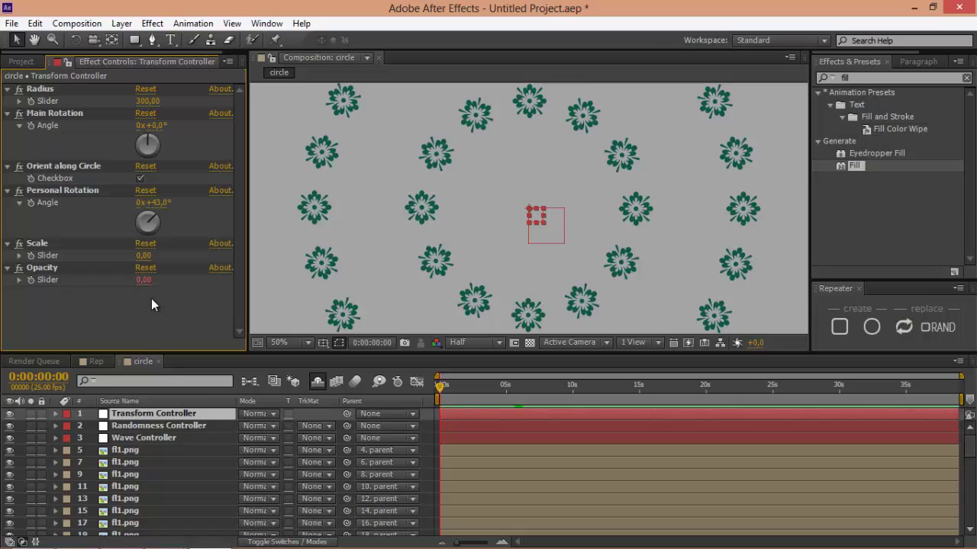
- Set the controller's Scale slider to 5 so the rings grow into a spiral
{"action": "left_click", "coordinate": [142, 256]}
{"action": "type", "text": "5"}
{"action": "key", "text": "Return"}
{"action": "scroll", "coordinate": [607, 240], "scroll_direction": "down", "scroll_amount": 2}
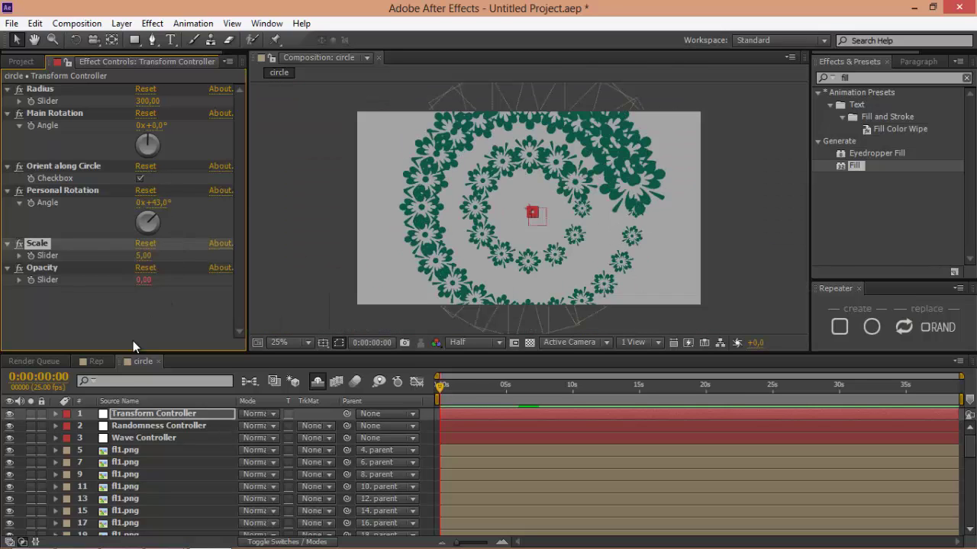
- Turn on Parabolar Wave on the Wave Controller layer to get concentric rings
{"action": "left_click", "coordinate": [120, 437]}
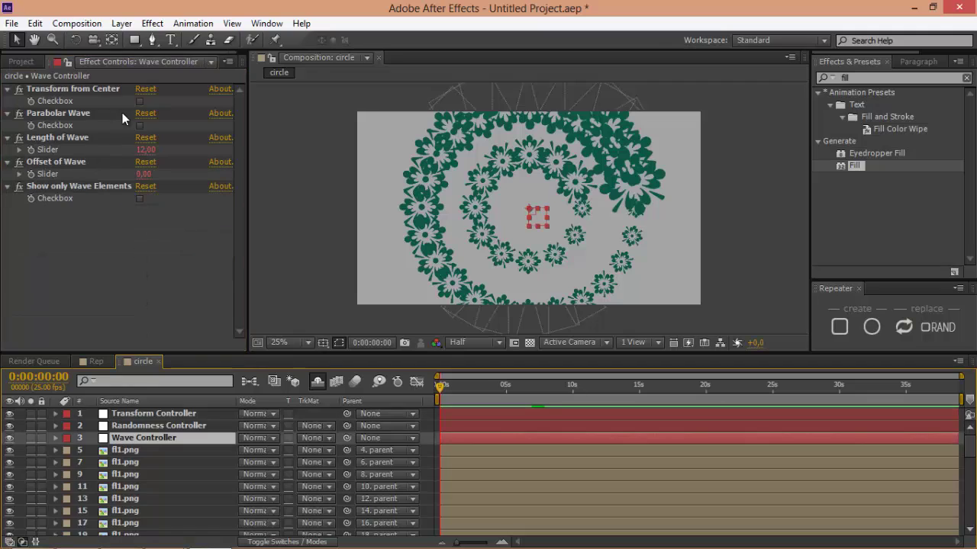
{"action": "left_click", "coordinate": [138, 125]}
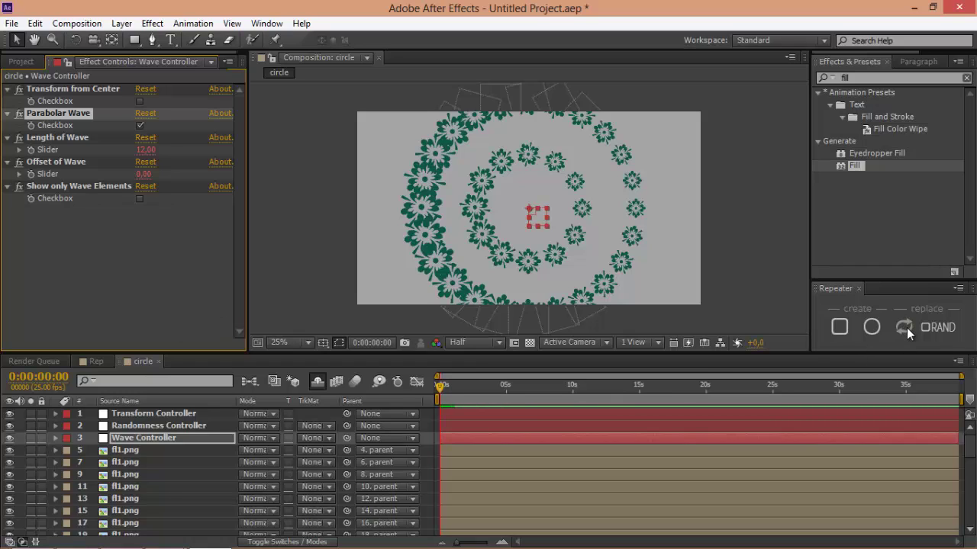
- Import fire.png, fl 2.png and fl3.png into the project
{"action": "left_click", "coordinate": [21, 61]}
{"action": "double_click", "coordinate": [107, 262]}
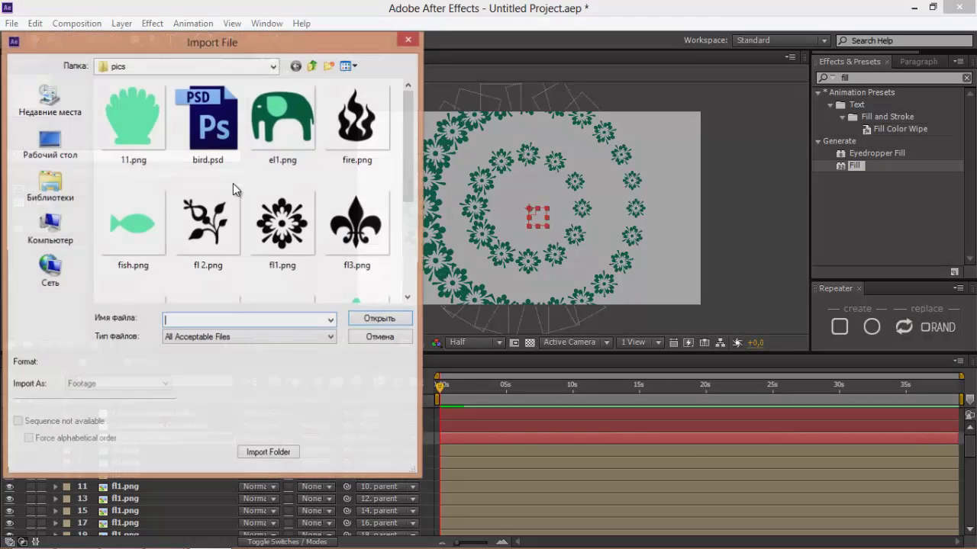
{"action": "left_click", "coordinate": [358, 122]}
{"action": "left_click", "coordinate": [358, 229], "text": "ctrl"}
{"action": "left_click", "coordinate": [207, 229], "text": "ctrl"}
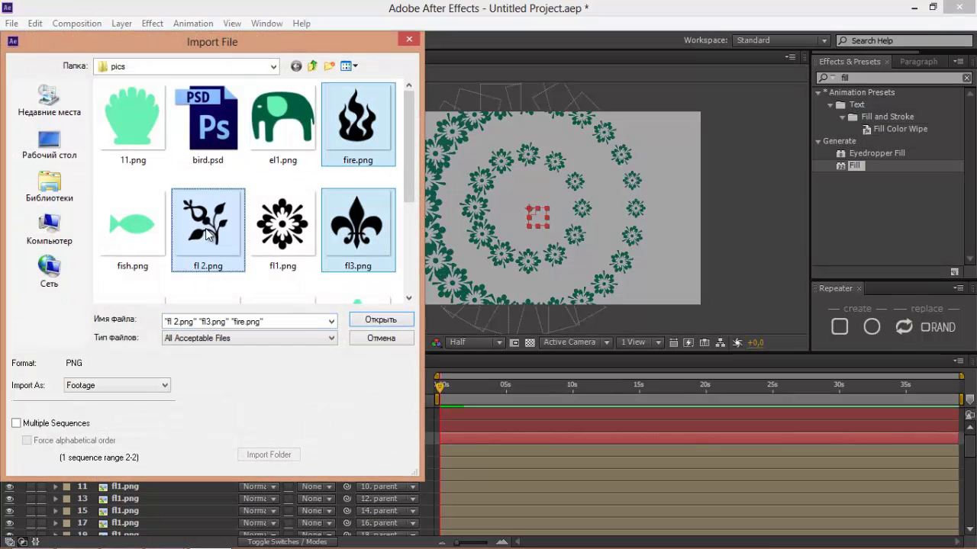
{"action": "left_click", "coordinate": [377, 321]}
{"action": "left_click", "coordinate": [113, 311]}
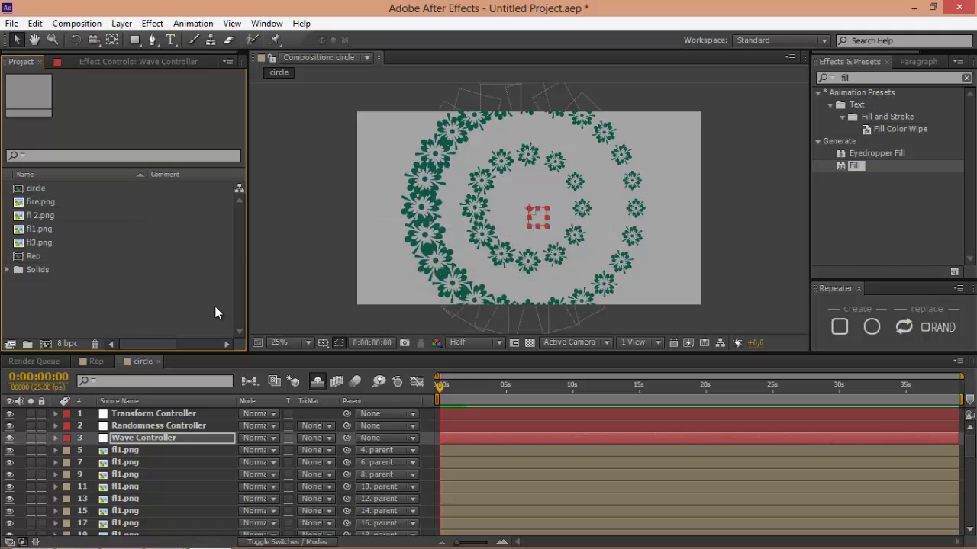
- Replace the fl1.png layers 5–75 with fire.png, fl 2.png and fl3.png via the Repeater
{"action": "left_click", "coordinate": [146, 450]}
{"action": "scroll", "coordinate": [183, 467], "scroll_direction": "down", "scroll_amount": 1}
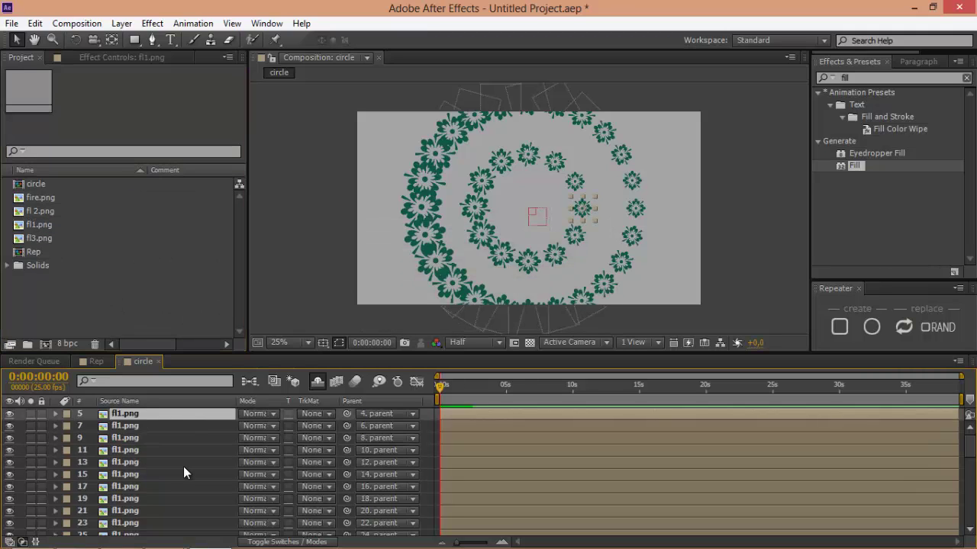
{"action": "scroll", "coordinate": [183, 467], "scroll_direction": "down", "scroll_amount": 4}
{"action": "scroll", "coordinate": [460, 508], "scroll_direction": "down", "scroll_amount": 4}
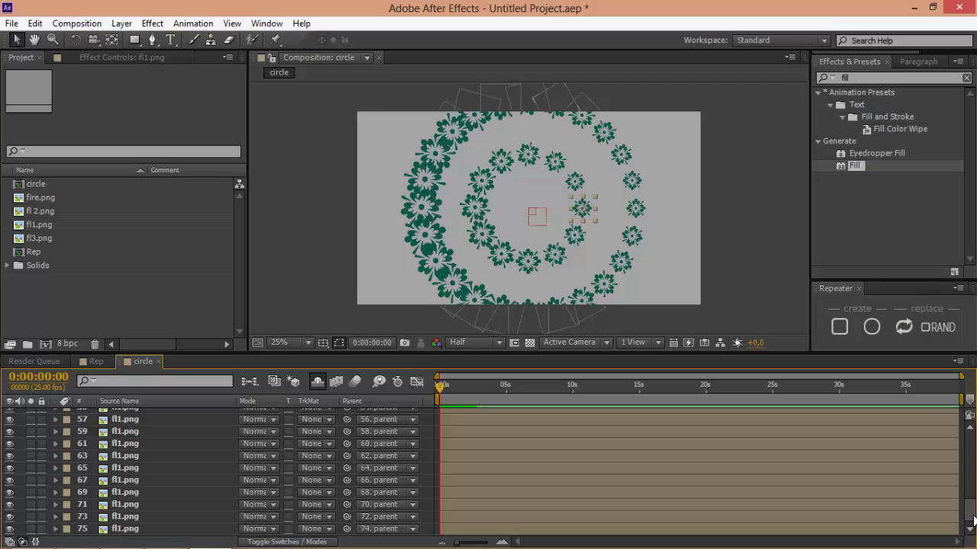
{"action": "left_click", "coordinate": [159, 529], "text": "shift"}
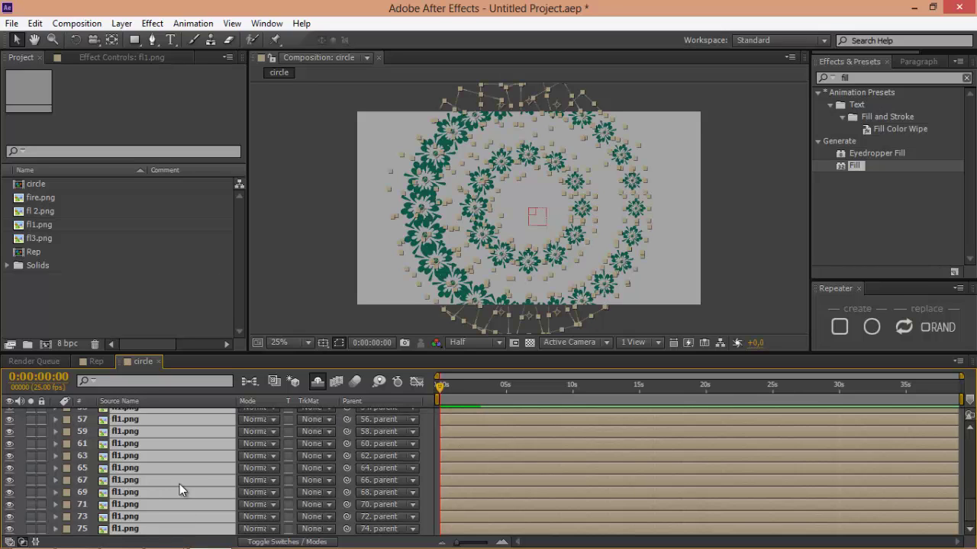
{"action": "scroll", "coordinate": [164, 465], "scroll_direction": "up", "scroll_amount": 9}
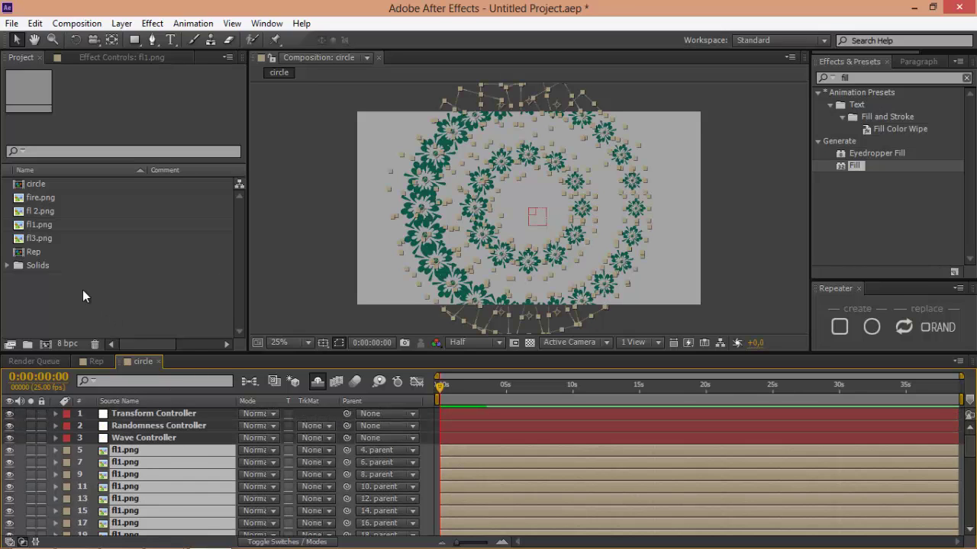
{"action": "left_click", "coordinate": [44, 200]}
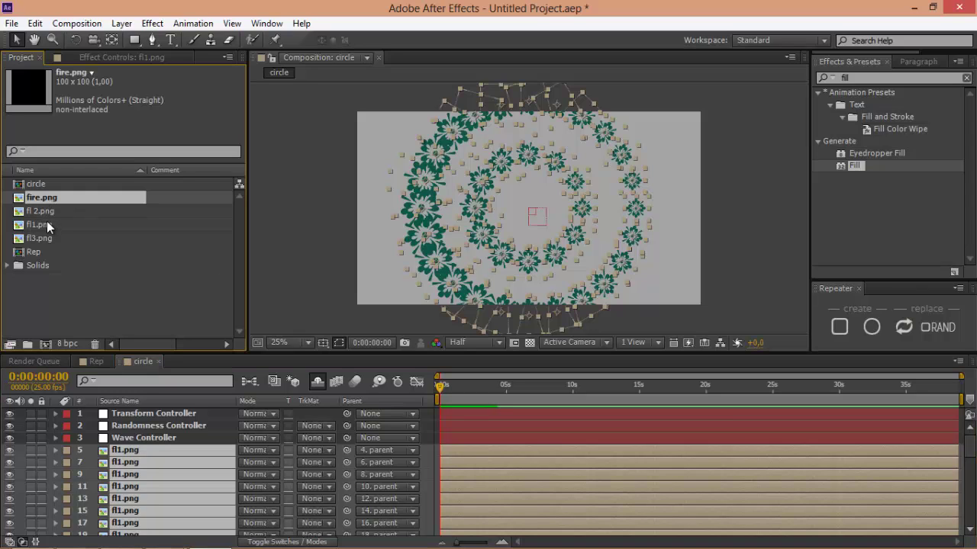
{"action": "left_click", "coordinate": [44, 223], "text": "ctrl"}
{"action": "left_click", "coordinate": [43, 239], "text": "ctrl"}
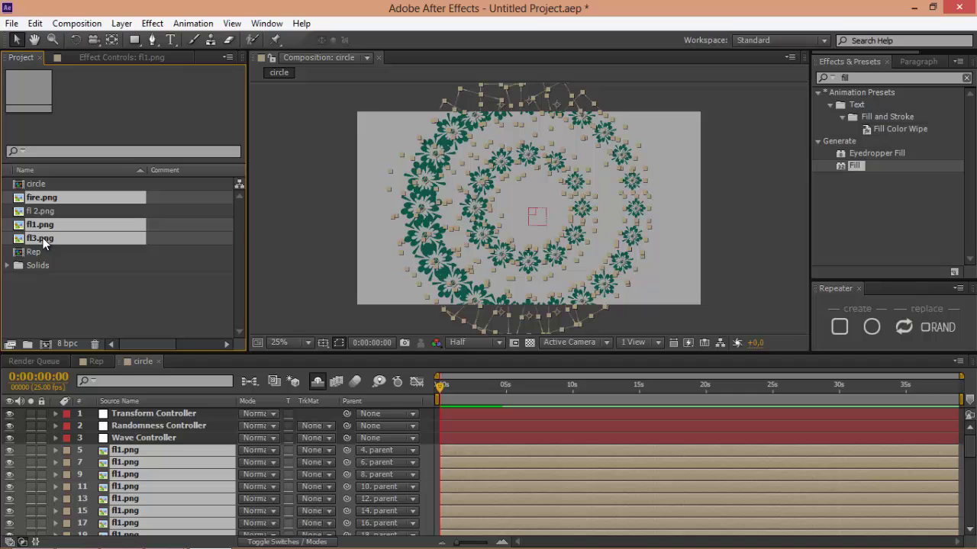
{"action": "left_click", "coordinate": [46, 225], "text": "ctrl"}
{"action": "left_click", "coordinate": [46, 212], "text": "ctrl"}
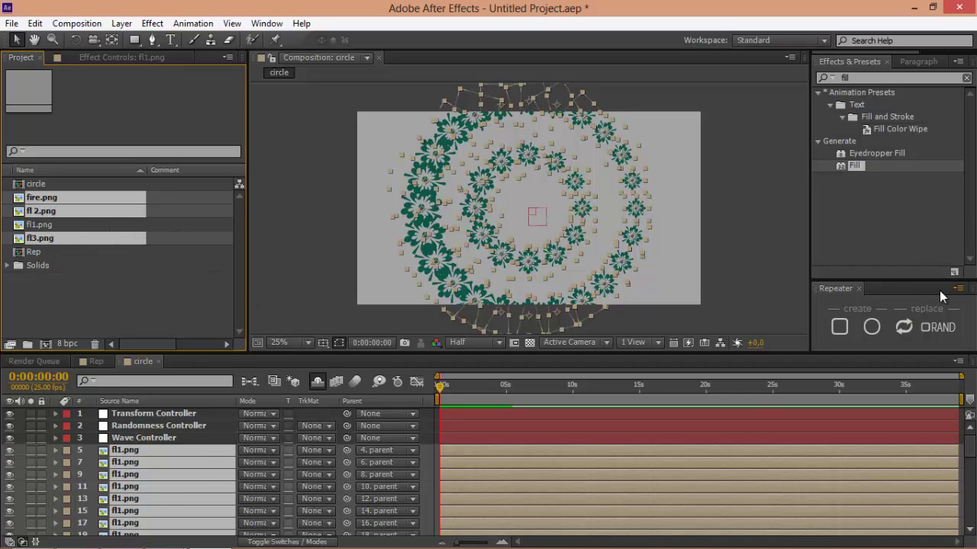
{"action": "left_click", "coordinate": [902, 330]}
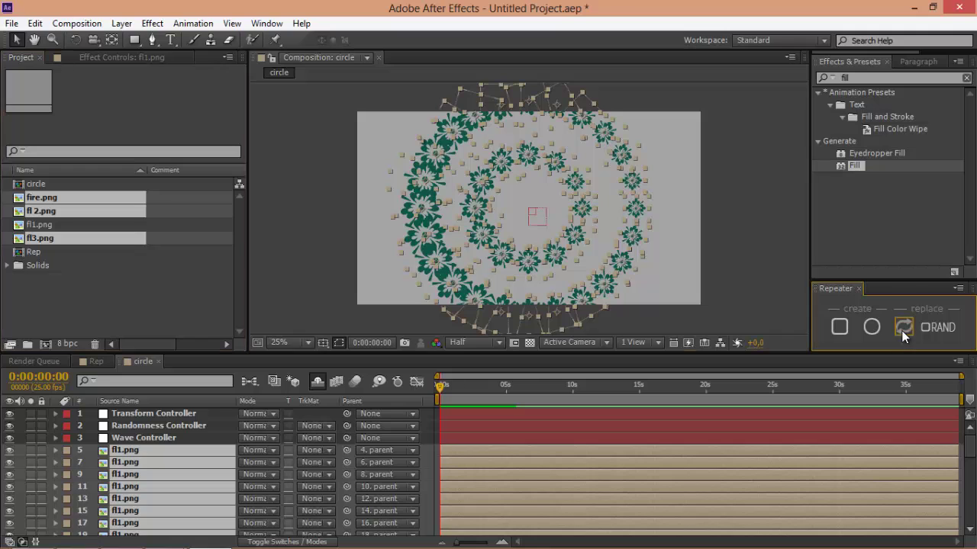
- Raise the Transform Controller scale to 100% and zoom the view out to 25%
{"action": "scroll", "coordinate": [571, 219], "scroll_direction": "up", "scroll_amount": 1}
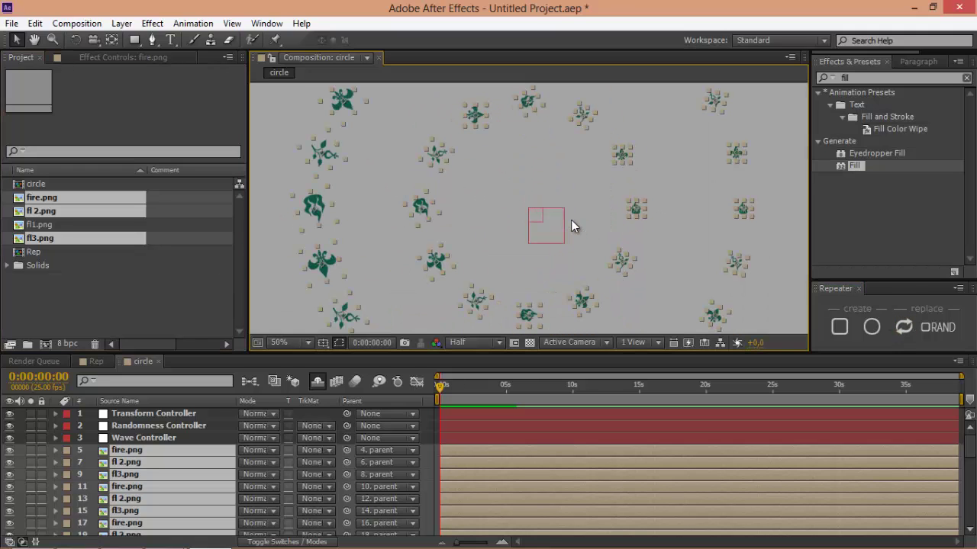
{"action": "left_click", "coordinate": [720, 250]}
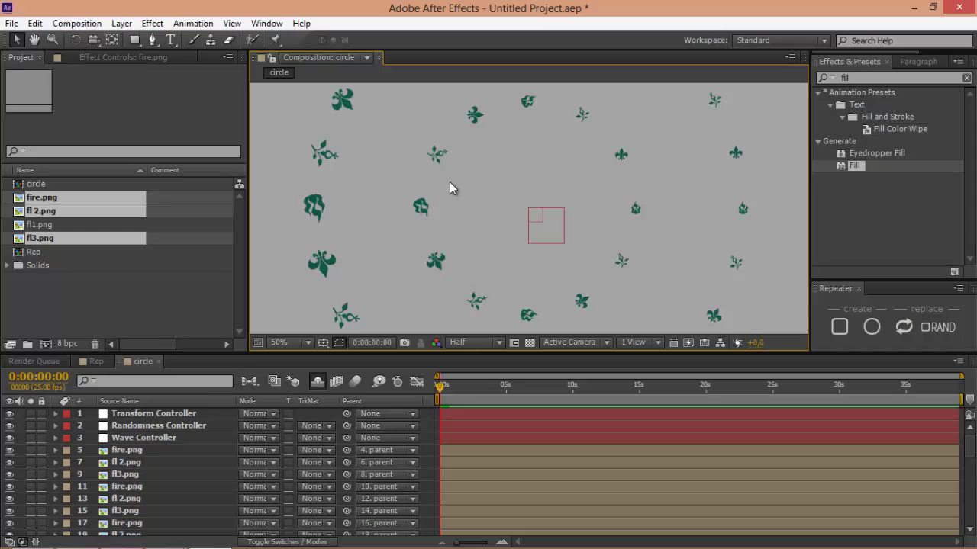
{"action": "left_click", "coordinate": [134, 415]}
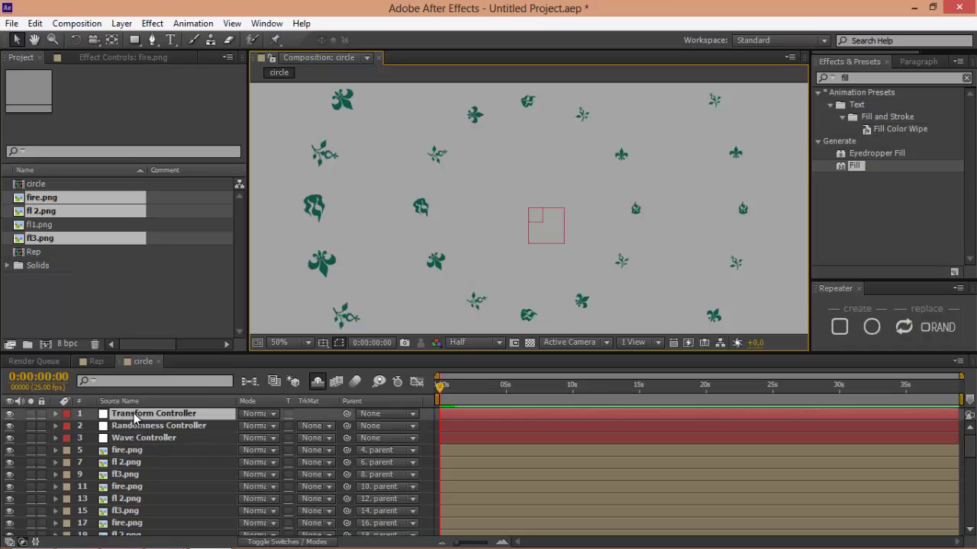
{"action": "key", "text": "s"}
{"action": "left_click", "coordinate": [267, 438]}
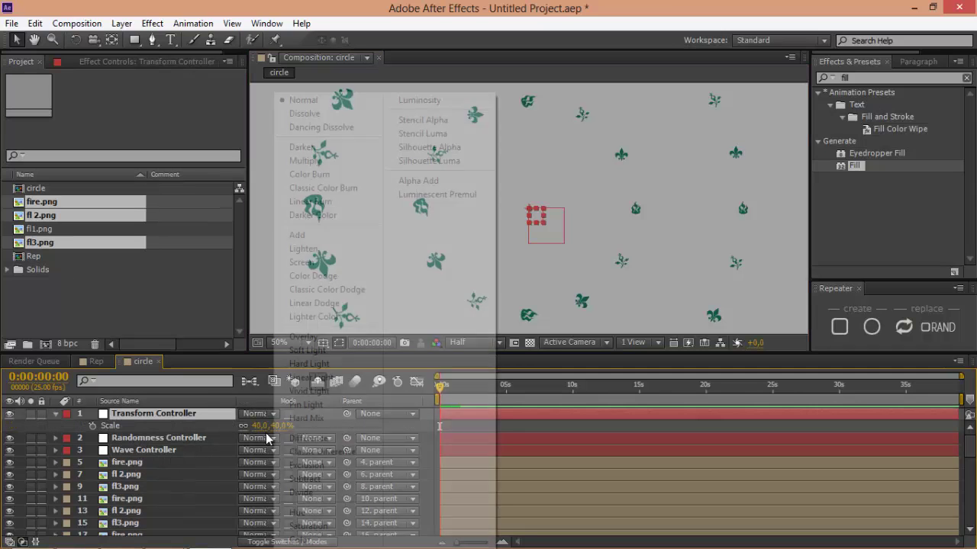
{"action": "left_click", "coordinate": [262, 425]}
{"action": "type", "text": "100"}
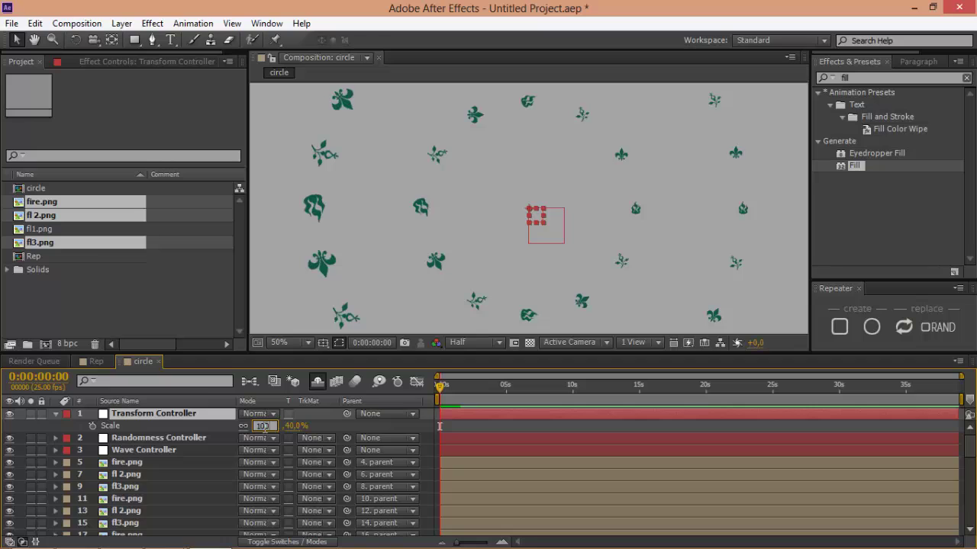
{"action": "key", "text": "Return"}
{"action": "key", "text": "comma"}
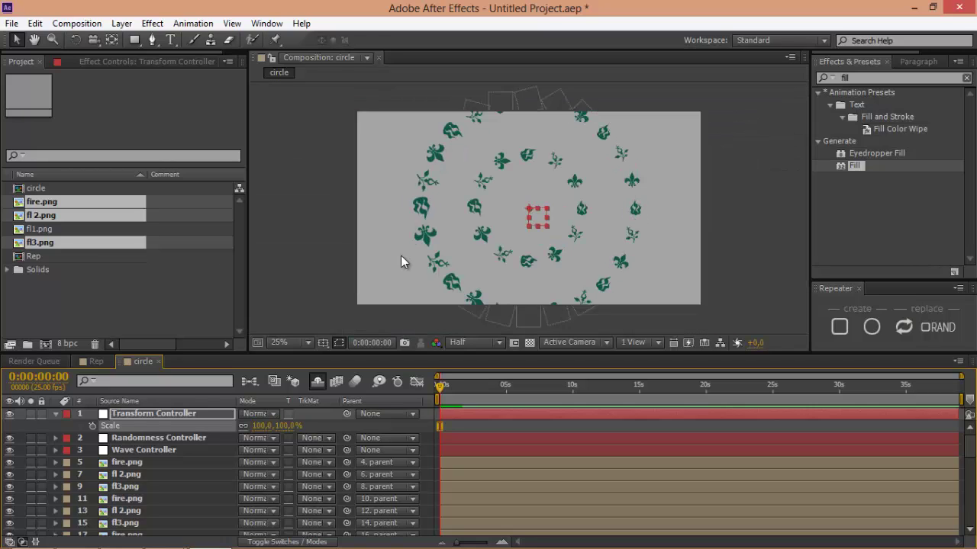
- Check the replaced shapes on layers 5, 11 and 17, then reselect layer 5
{"action": "left_click", "coordinate": [126, 462]}
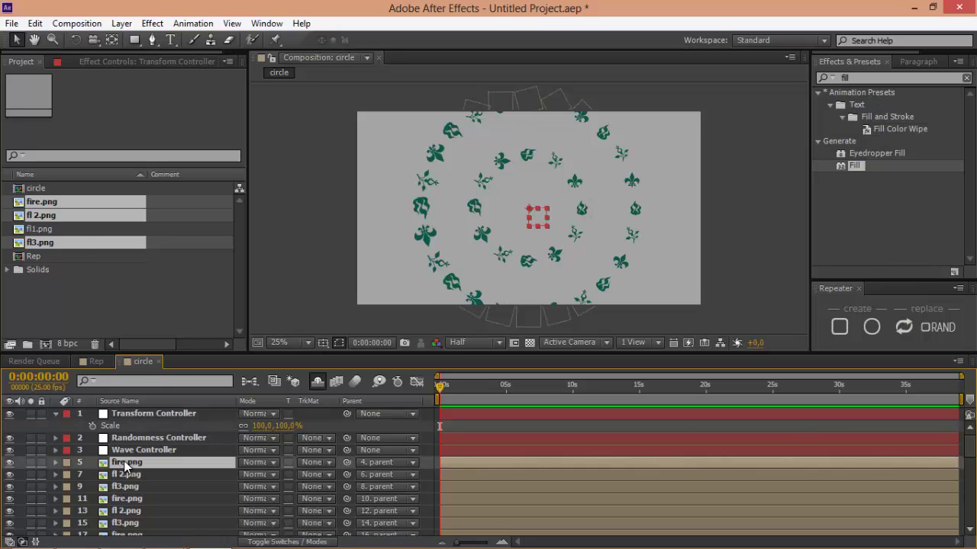
{"action": "left_click", "coordinate": [128, 499]}
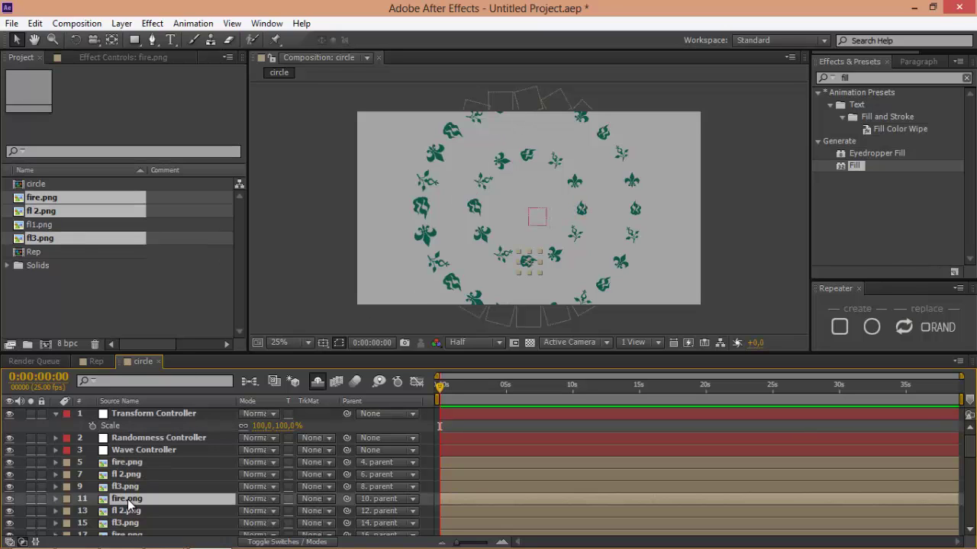
{"action": "key", "text": "ctrl+Down"}
{"action": "key", "text": "ctrl+Down"}
{"action": "key", "text": "ctrl+Down"}
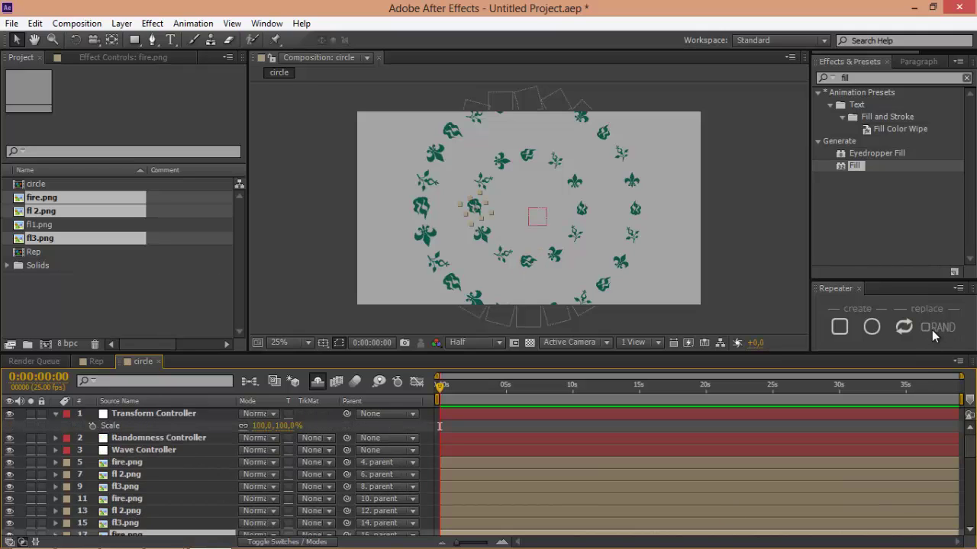
{"action": "left_click", "coordinate": [188, 413]}
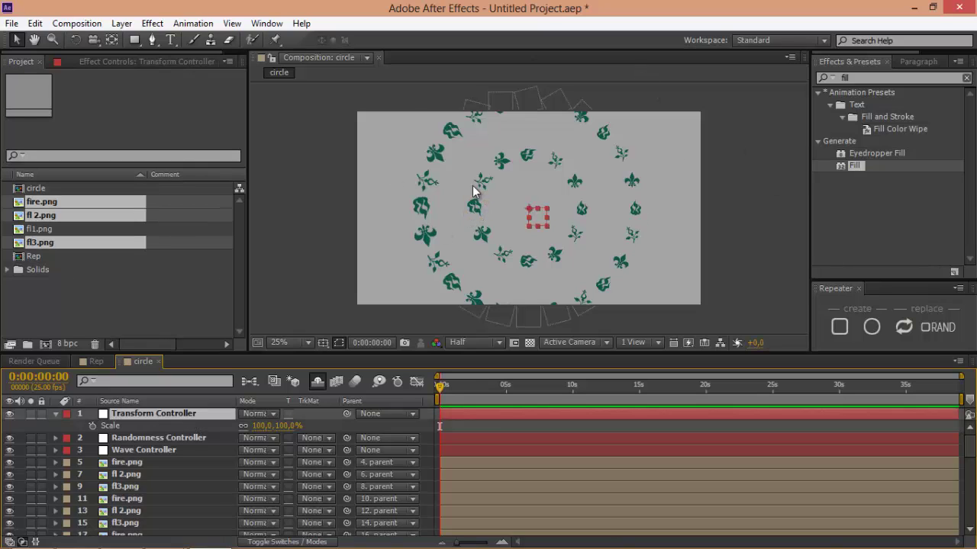
{"action": "left_click", "coordinate": [131, 465]}
{"action": "scroll", "coordinate": [155, 472], "scroll_direction": "down", "scroll_amount": 10}
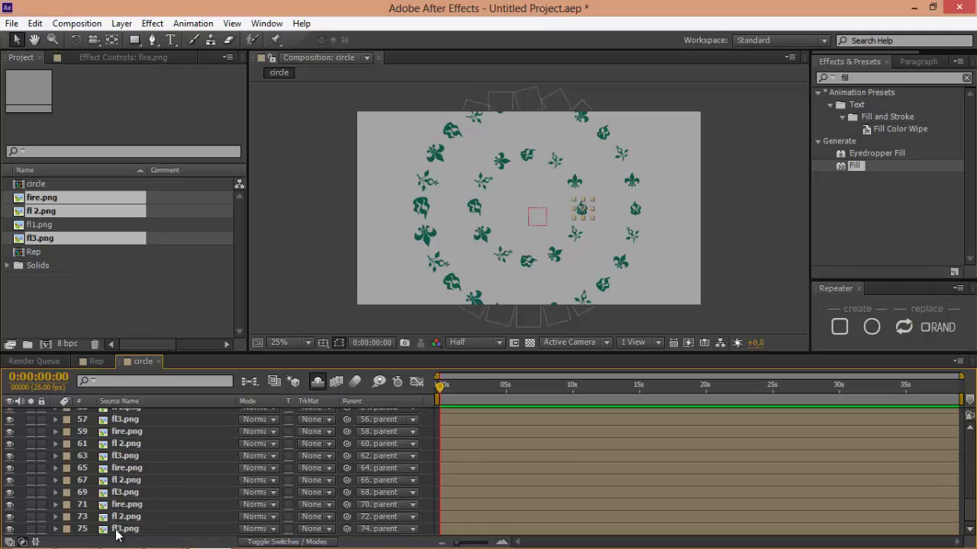
- Select layers 5–75, enable RAND and reshuffle the replacement shapes seven times
{"action": "left_click", "coordinate": [118, 534], "text": "shift"}
{"action": "scroll", "coordinate": [128, 416], "scroll_direction": "up", "scroll_amount": 10}
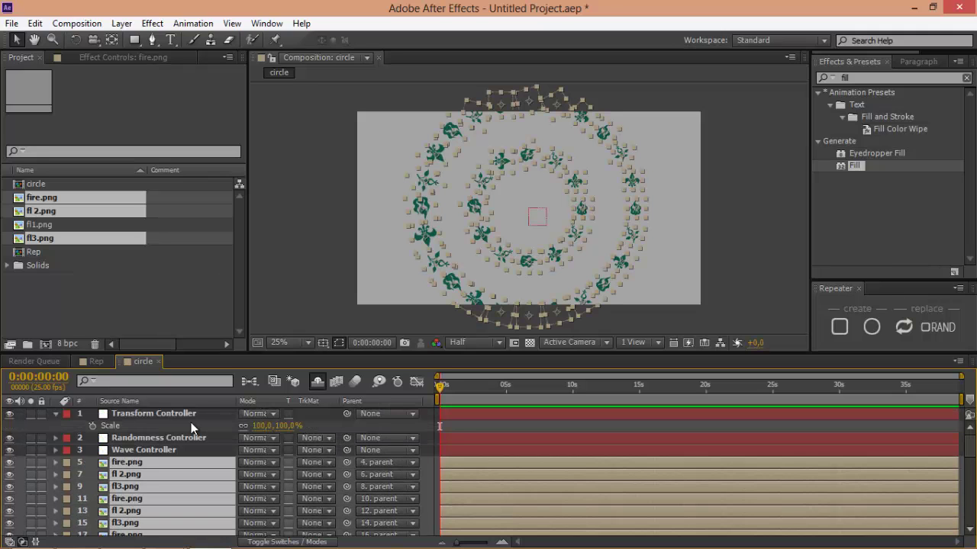
{"action": "left_click", "coordinate": [926, 327]}
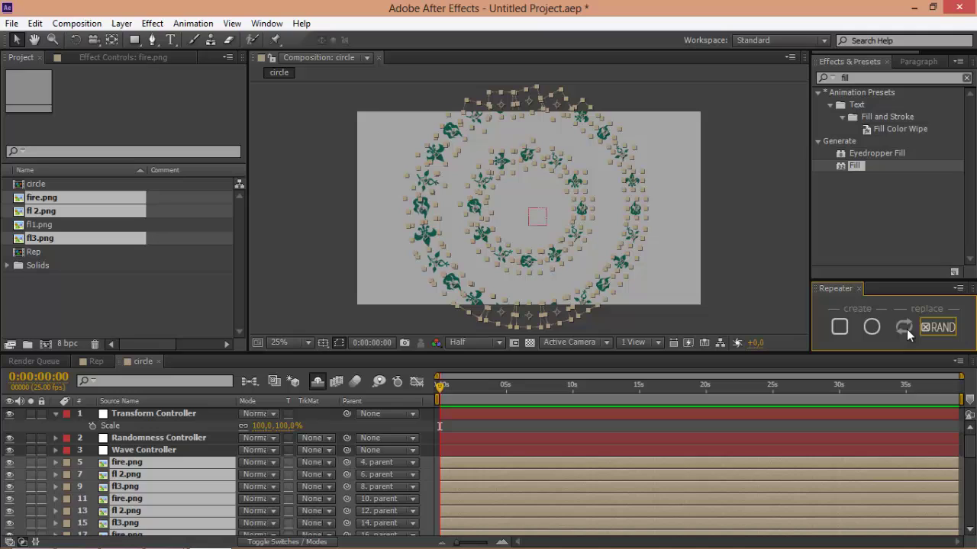
{"action": "left_click", "coordinate": [905, 327]}
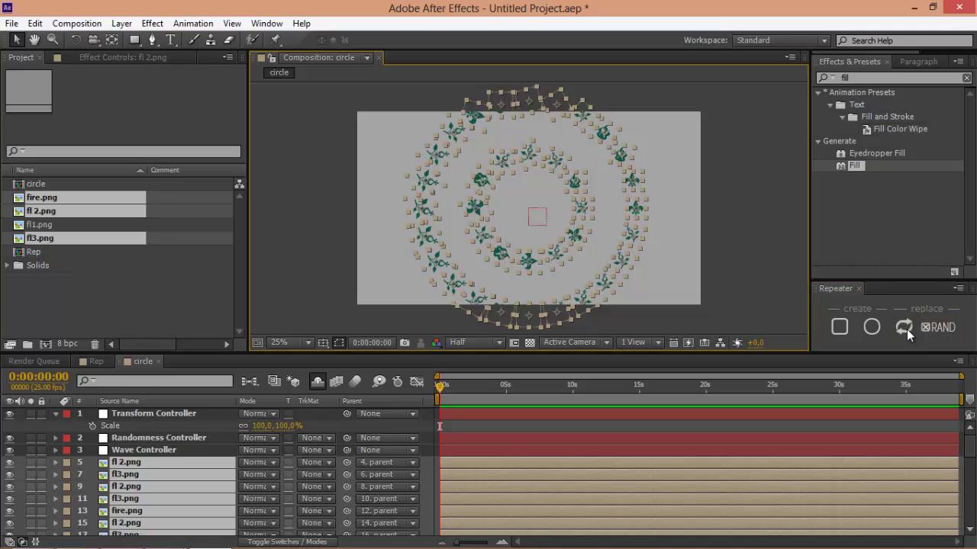
{"action": "left_click", "coordinate": [905, 328]}
{"action": "left_click", "coordinate": [905, 328]}
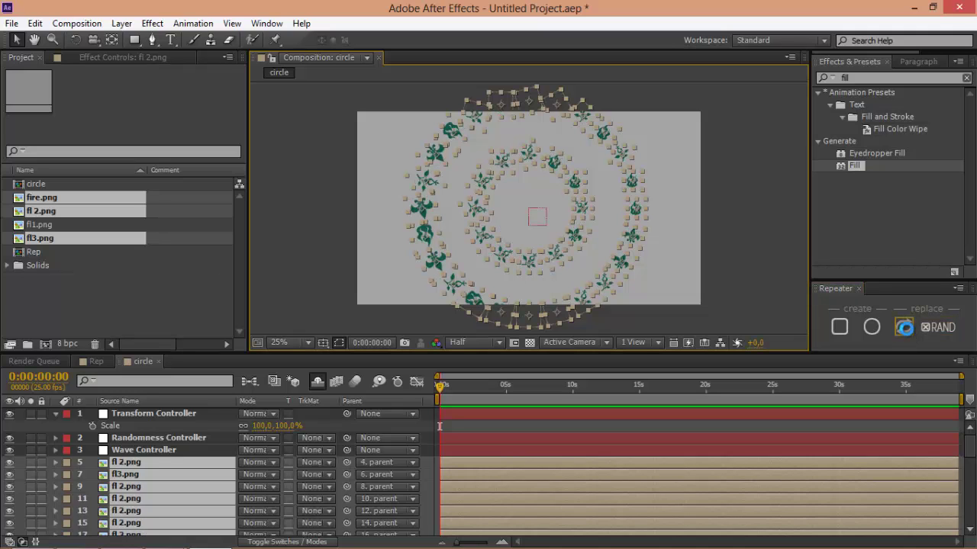
{"action": "left_click", "coordinate": [905, 327]}
{"action": "left_click", "coordinate": [905, 327]}
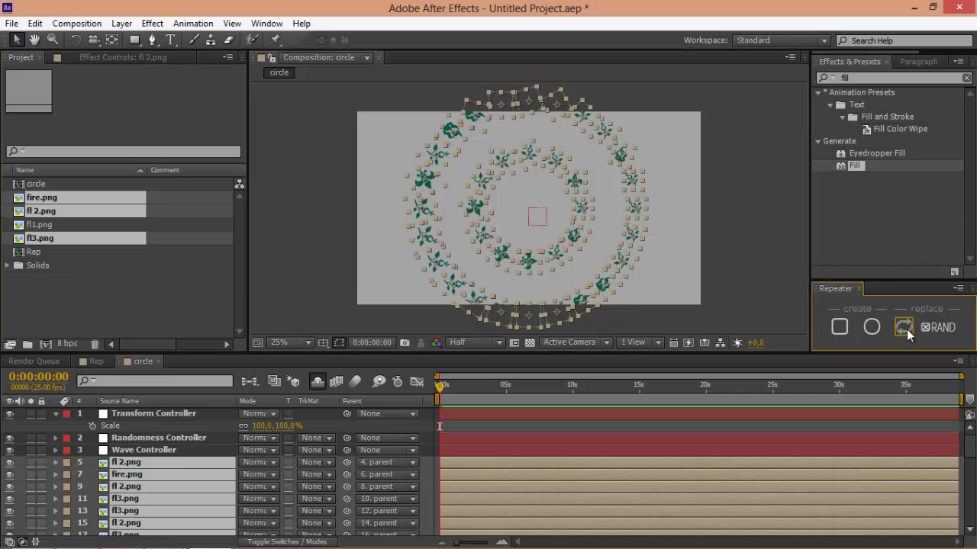
{"action": "left_click", "coordinate": [905, 327]}
{"action": "left_click", "coordinate": [905, 328]}
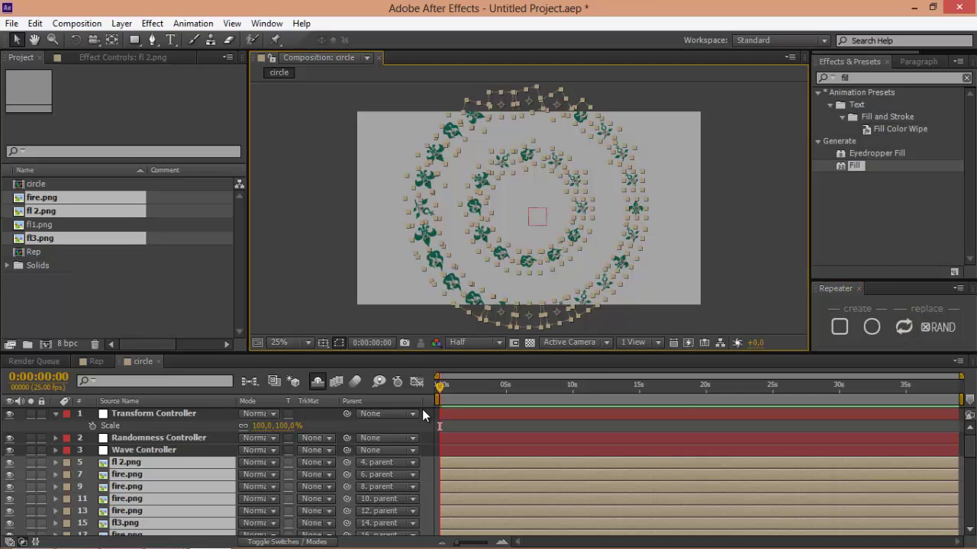
{"action": "left_click", "coordinate": [427, 412]}
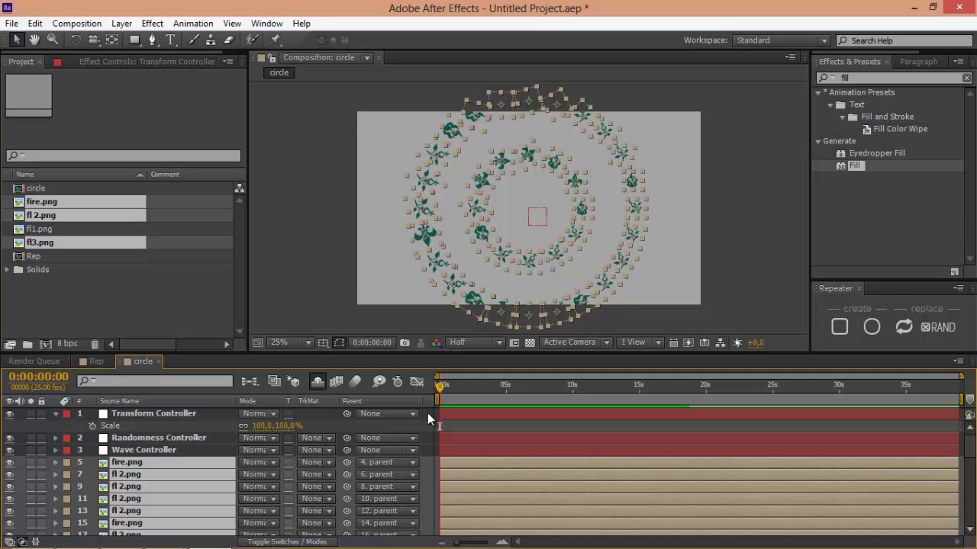